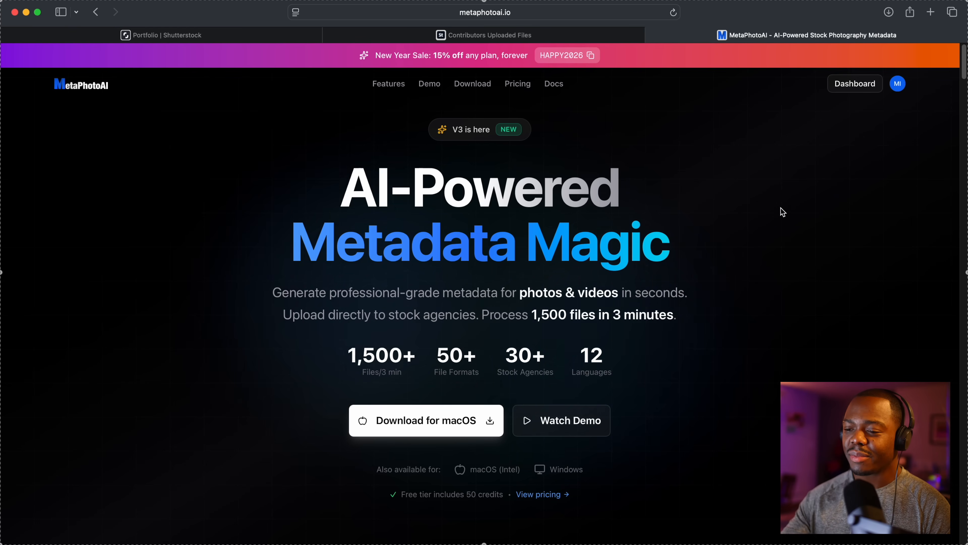
Step: Review the homepage's sections on local AI models and the supported RAW, image, vector and video formats
{"action": "scroll", "coordinate": [604, 249], "scroll_direction": "down", "scroll_amount": 20}
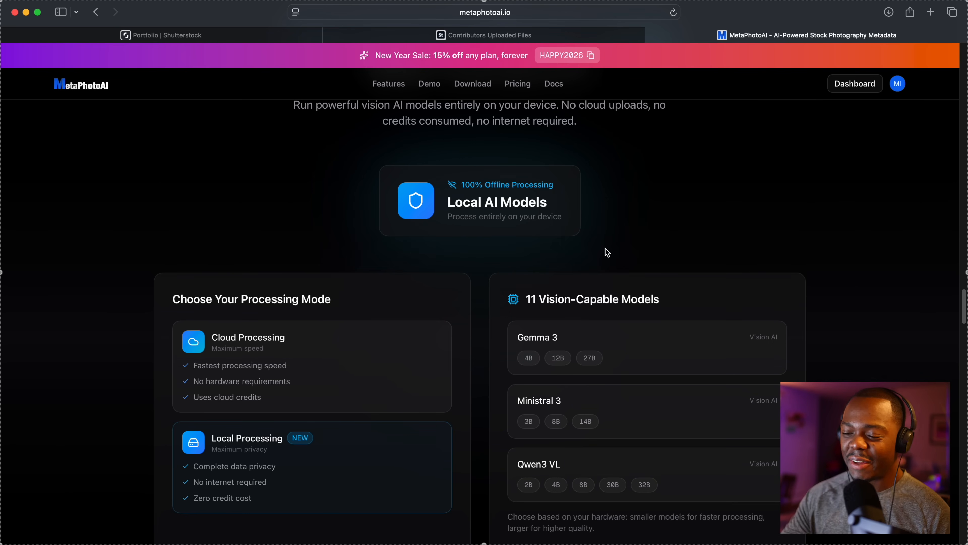
{"action": "scroll", "coordinate": [608, 260], "scroll_direction": "down", "scroll_amount": 12}
{"action": "scroll", "coordinate": [609, 267], "scroll_direction": "down", "scroll_amount": 3}
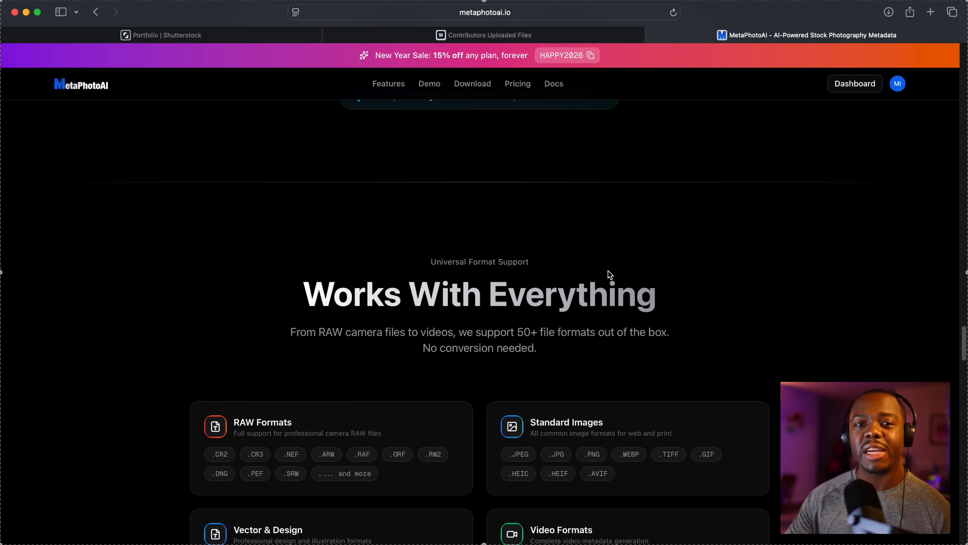
{"action": "scroll", "coordinate": [640, 247], "scroll_direction": "down", "scroll_amount": 4}
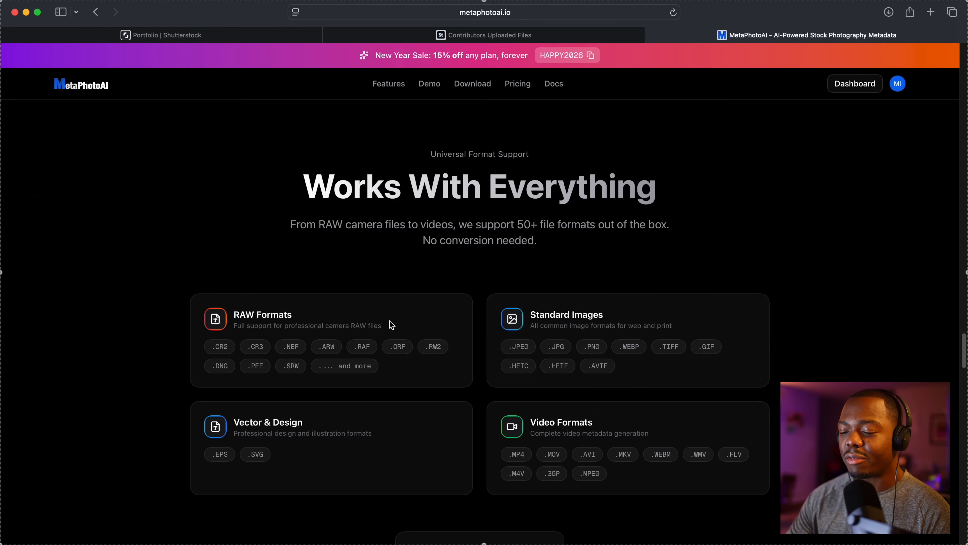
{"action": "scroll", "coordinate": [495, 244], "scroll_direction": "down", "scroll_amount": 1}
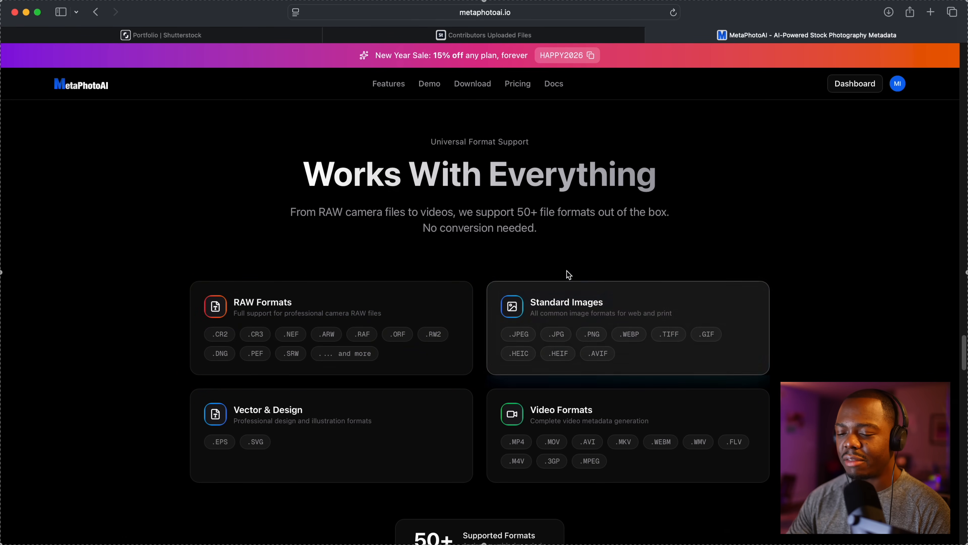
{"action": "scroll", "coordinate": [430, 221], "scroll_direction": "up", "scroll_amount": 20}
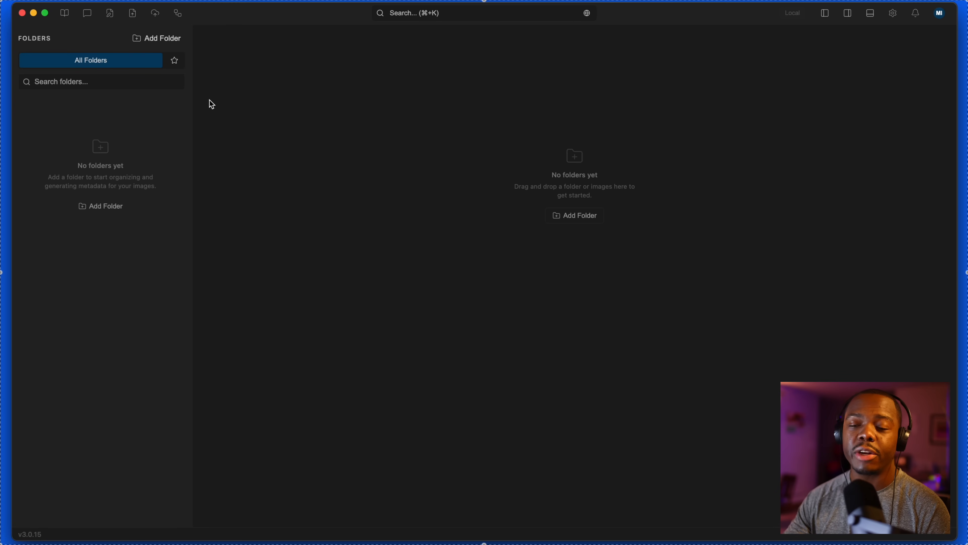
Step: Add the Insects folder from Desktop/Youtube as a new photo folder
{"action": "left_click", "coordinate": [169, 43]}
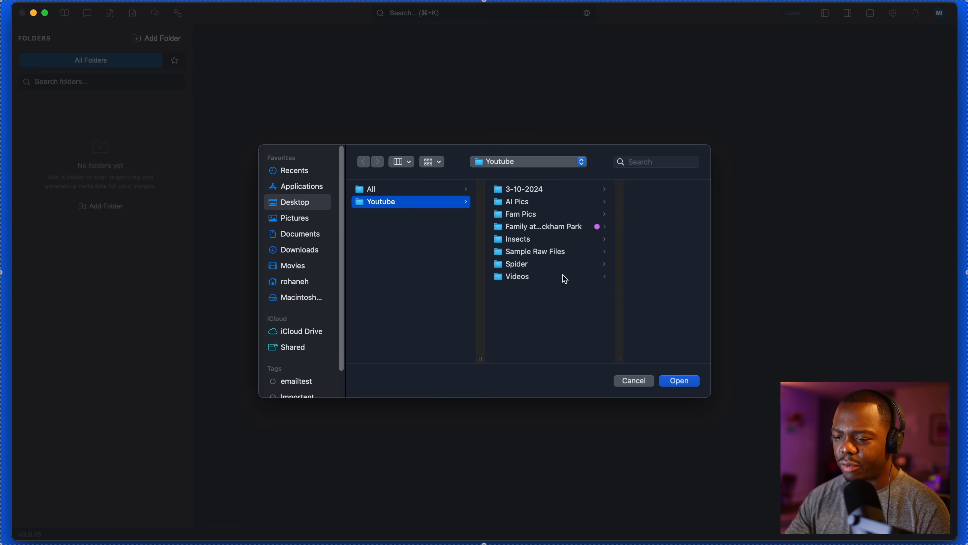
{"action": "left_click", "coordinate": [550, 253]}
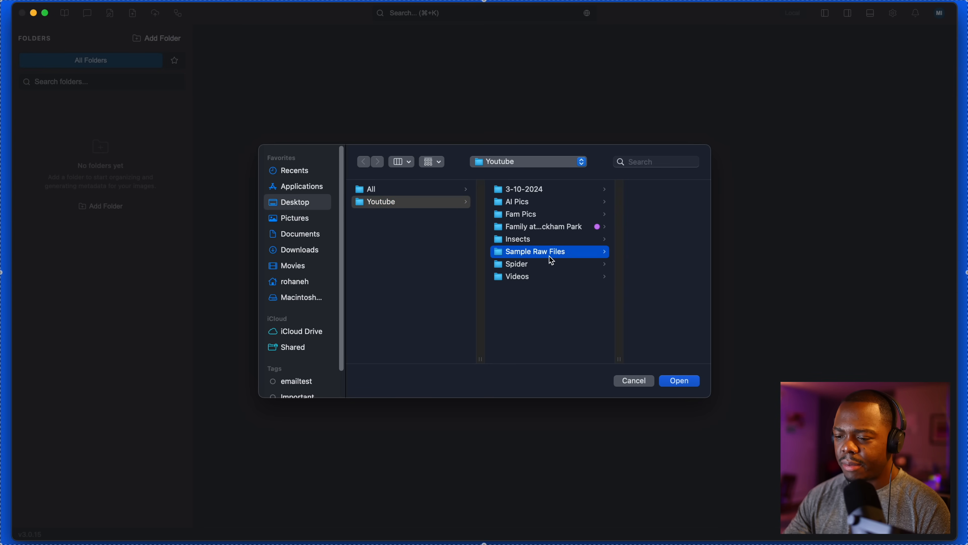
{"action": "left_click", "coordinate": [476, 239]}
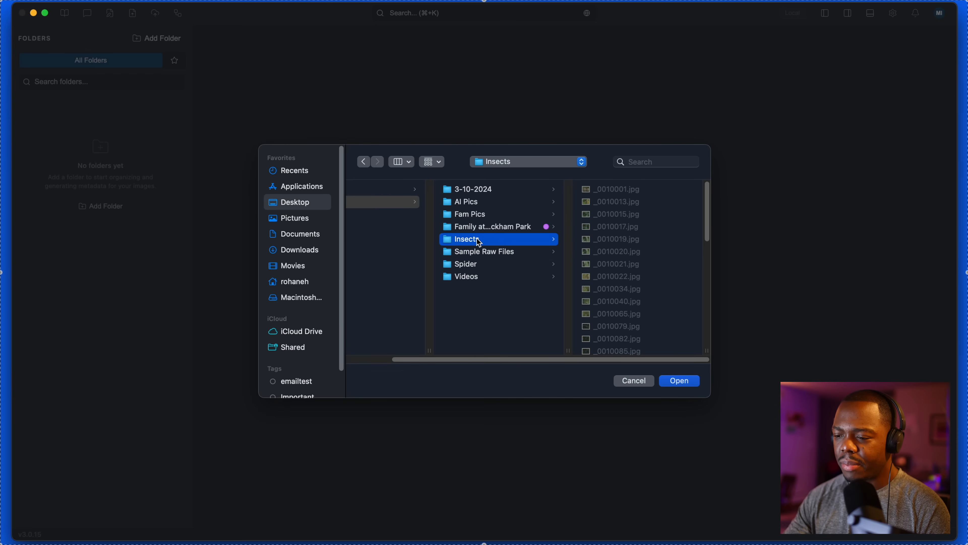
{"action": "scroll", "coordinate": [609, 254], "scroll_direction": "down", "scroll_amount": 2}
{"action": "scroll", "coordinate": [608, 253], "scroll_direction": "up", "scroll_amount": 3}
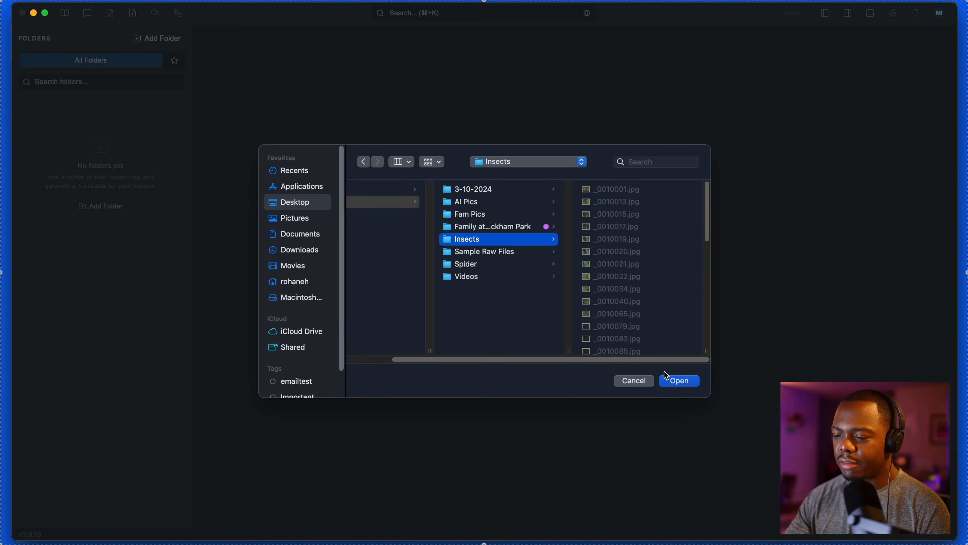
{"action": "left_click", "coordinate": [683, 386]}
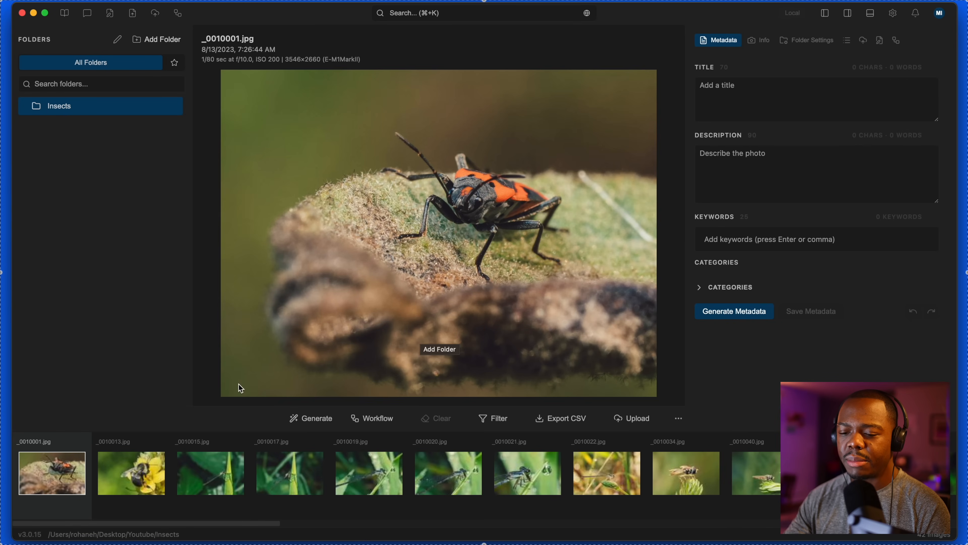
Step: Generate metadata in one batch for all 42 images in the Insects folder
{"action": "left_click_drag", "start_coordinate": [207, 522], "coordinate": [124, 526]}
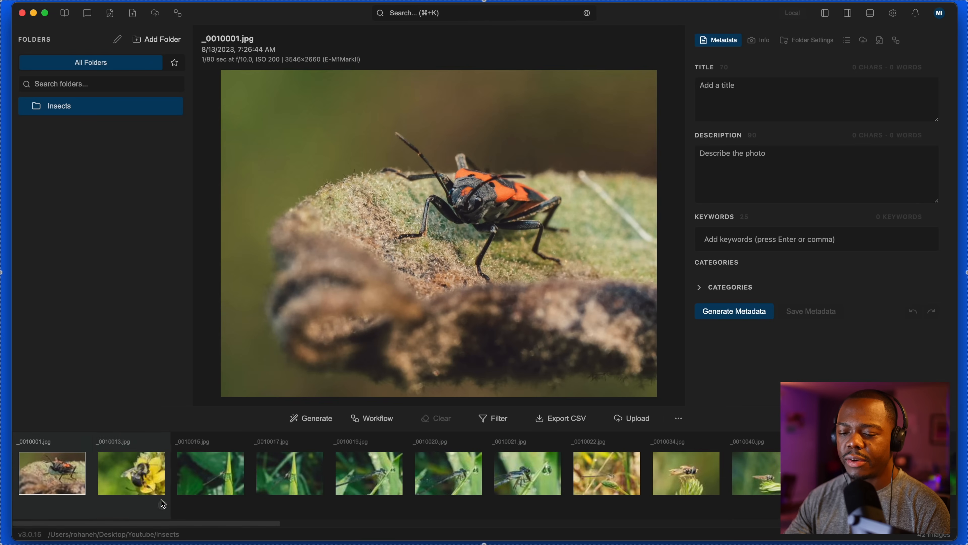
{"action": "left_click", "coordinate": [122, 474]}
{"action": "left_click", "coordinate": [75, 474]}
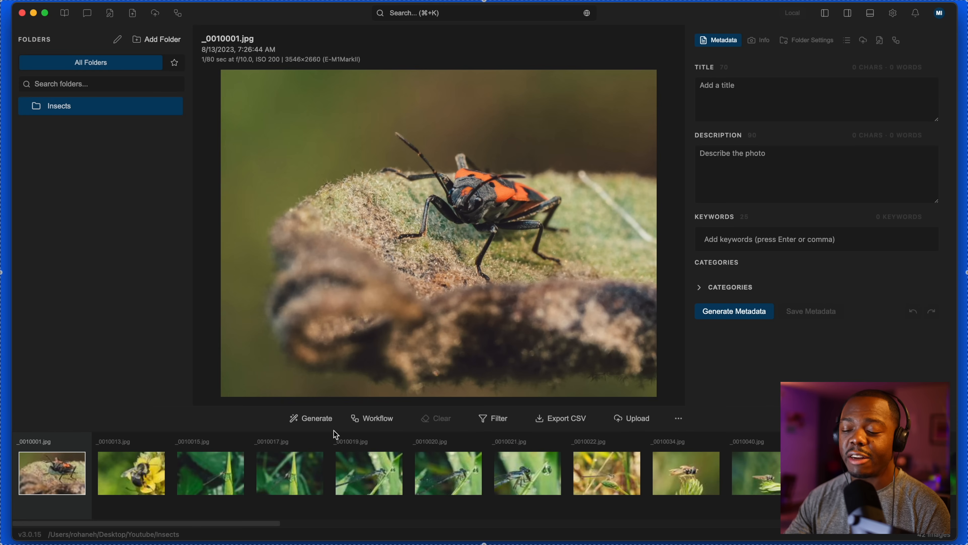
{"action": "left_click", "coordinate": [317, 420]}
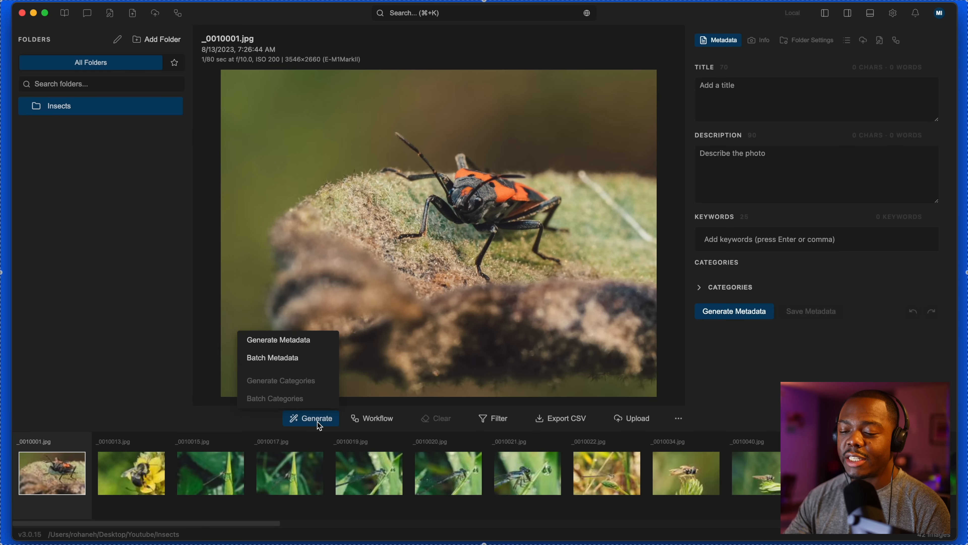
{"action": "left_click", "coordinate": [284, 359]}
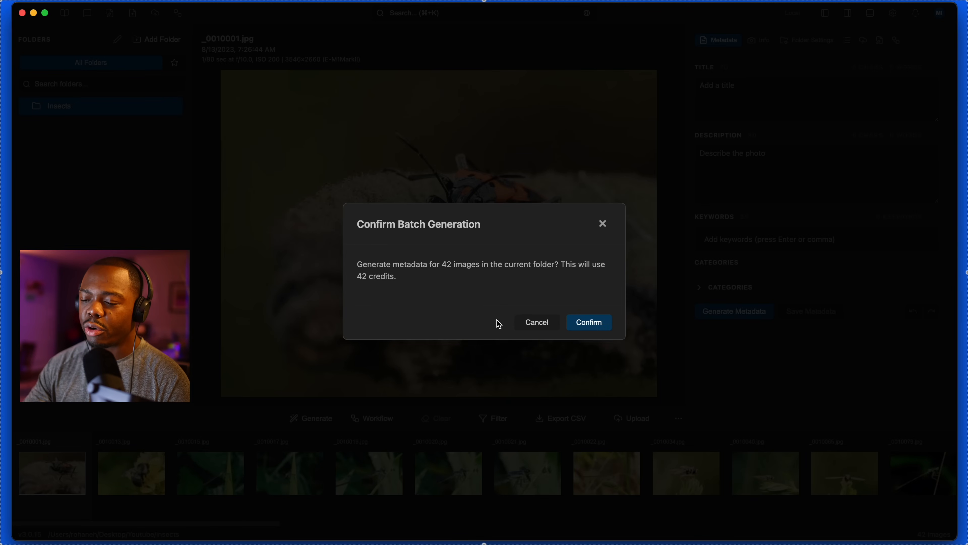
{"action": "left_click", "coordinate": [588, 326]}
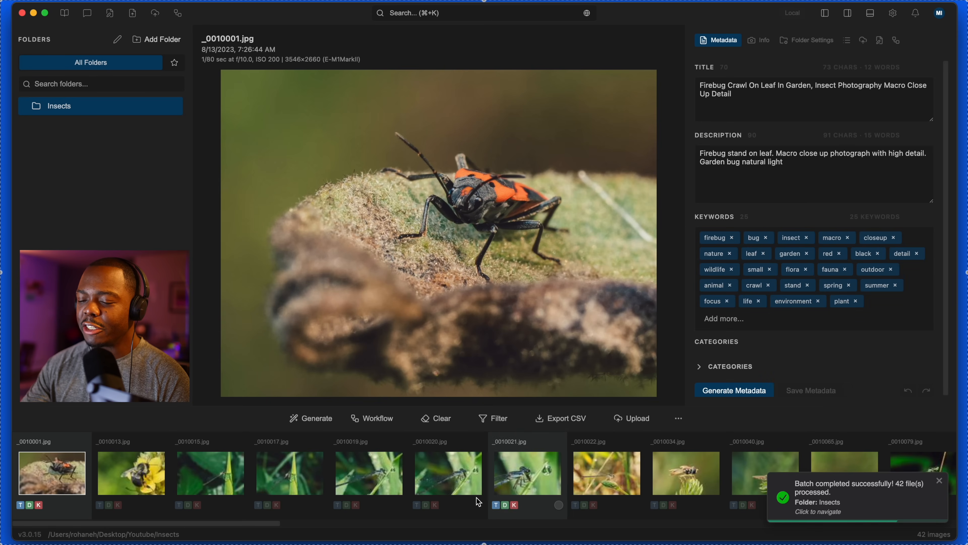
Step: Look through the processed thumbnails and check the past and active batch generation jobs
{"action": "scroll", "coordinate": [446, 497], "scroll_direction": "right", "scroll_amount": 10}
{"action": "scroll", "coordinate": [444, 492], "scroll_direction": "right", "scroll_amount": 15}
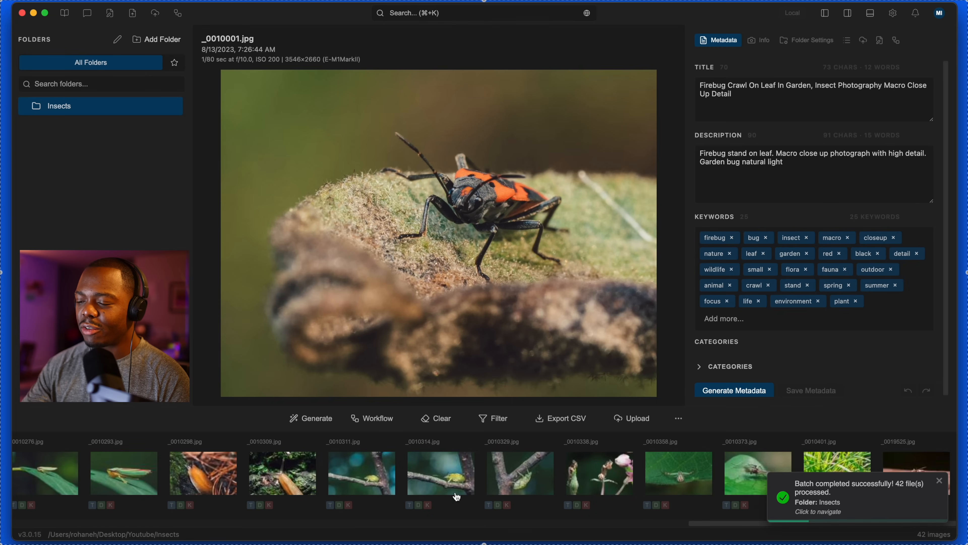
{"action": "left_click", "coordinate": [846, 40]}
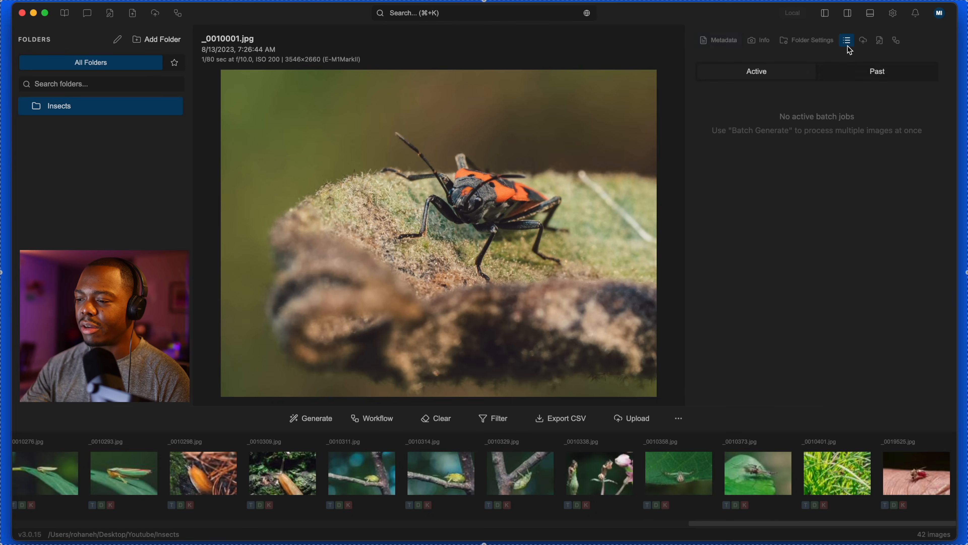
{"action": "left_click", "coordinate": [843, 73]}
{"action": "scroll", "coordinate": [805, 100], "scroll_direction": "down", "scroll_amount": 5}
{"action": "scroll", "coordinate": [805, 100], "scroll_direction": "down", "scroll_amount": 5}
{"action": "scroll", "coordinate": [776, 174], "scroll_direction": "up", "scroll_amount": 15}
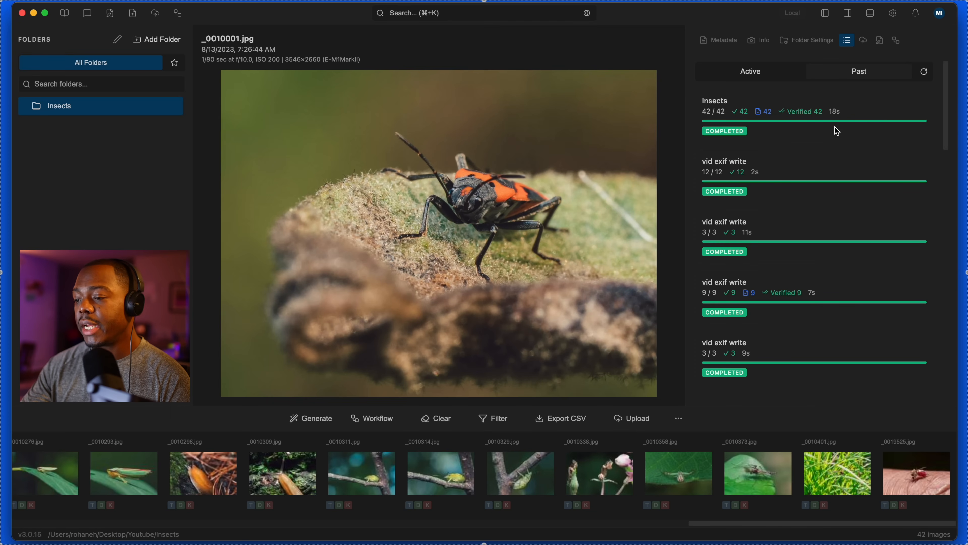
{"action": "left_click", "coordinate": [755, 75]}
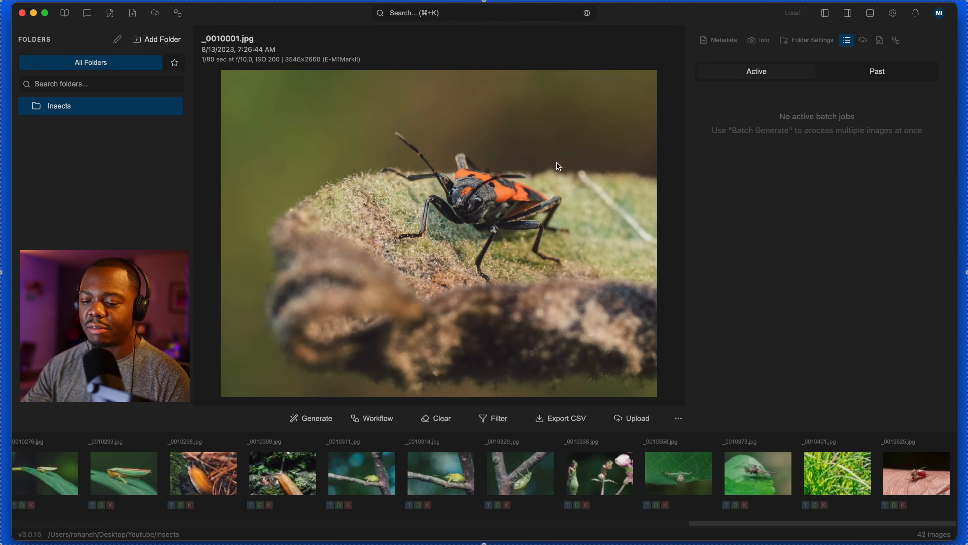
Step: Return to the start of the filmstrip and browse back and forth through the first insect photos
{"action": "left_click_drag", "start_coordinate": [744, 523], "coordinate": [142, 498]}
{"action": "left_click", "coordinate": [95, 478]}
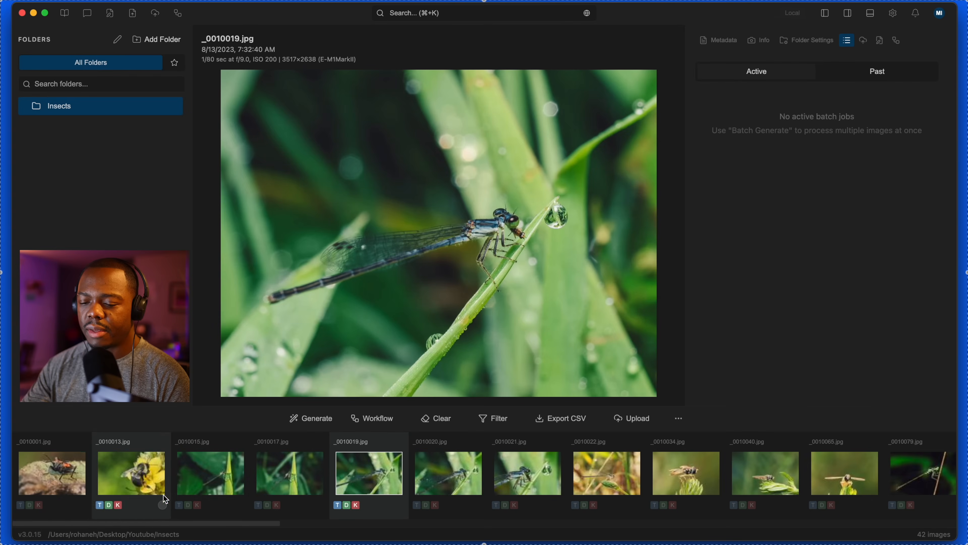
{"action": "key", "text": "Left"}
{"action": "key", "text": "Left"}
{"action": "key", "text": "Left"}
{"action": "key", "text": "Left"}
{"action": "key", "text": "Right"}
{"action": "key", "text": "Right"}
{"action": "key", "text": "Right"}
{"action": "key", "text": "Right"}
{"action": "key", "text": "Right"}
{"action": "key", "text": "Right"}
{"action": "key", "text": "Right"}
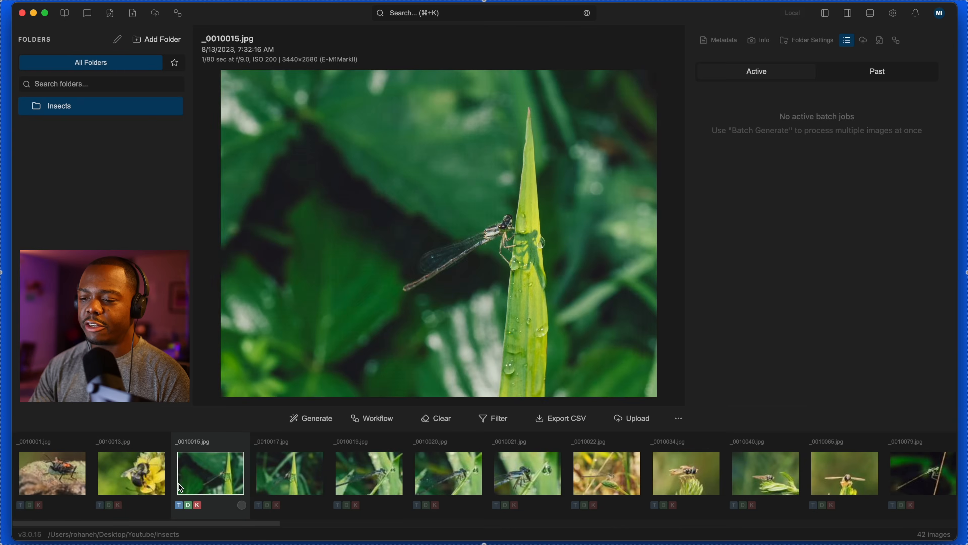
{"action": "key", "text": "Left"}
{"action": "key", "text": "Left"}
{"action": "key", "text": "Left"}
{"action": "key", "text": "Left"}
{"action": "key", "text": "Left"}
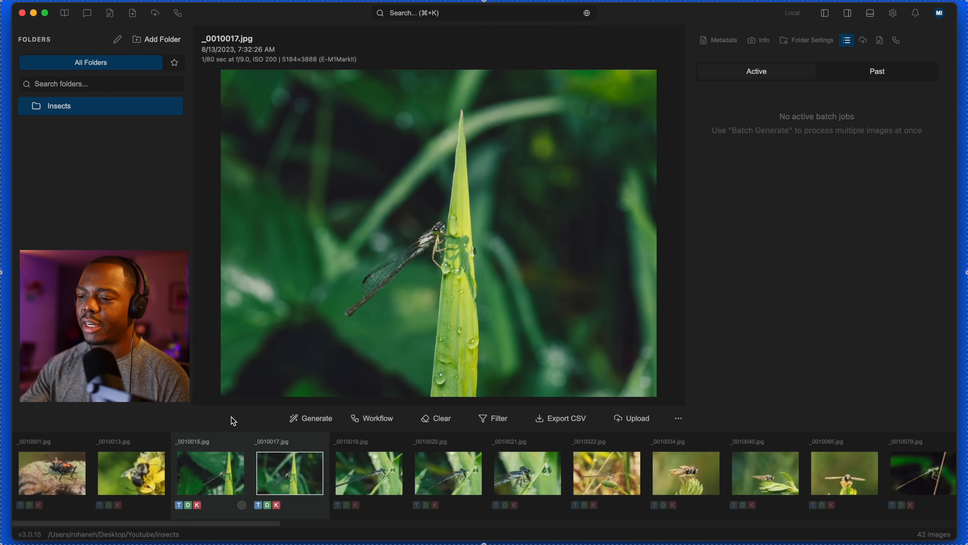
Step: Examine the generated title, description and keywords of the photos _0010017.jpg, _0010015.jpg and _0010013.jpg
{"action": "left_click", "coordinate": [725, 40]}
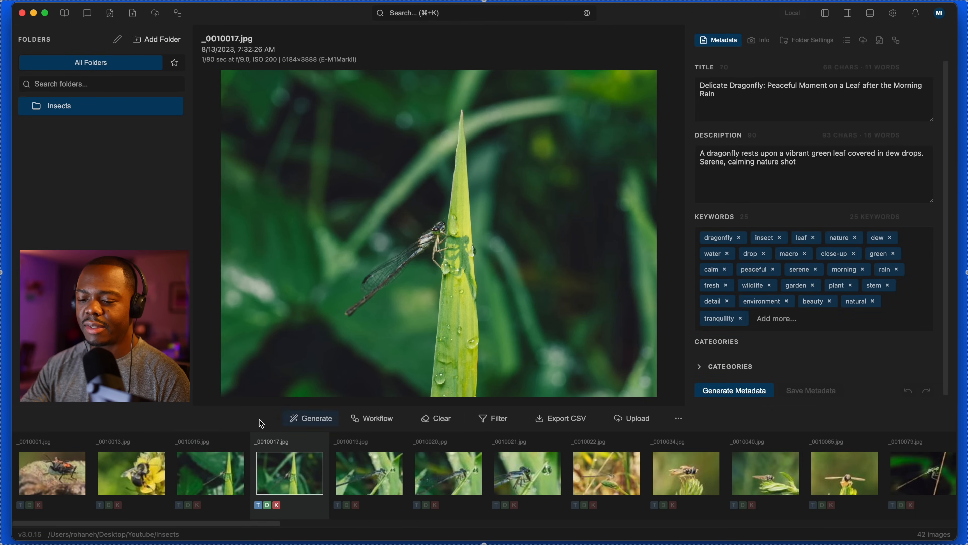
{"action": "left_click", "coordinate": [206, 490]}
{"action": "left_click", "coordinate": [99, 479]}
Step: Upload the first six photos, _0010001.jpg through _0010020.jpg, to Shutterstock
{"action": "left_click", "coordinate": [87, 500]}
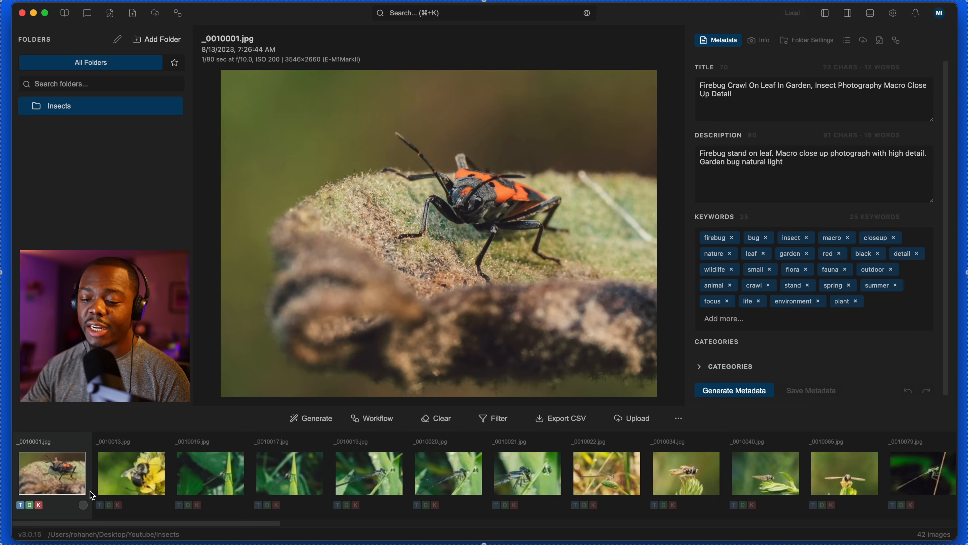
{"action": "left_click", "coordinate": [439, 479], "text": "shift"}
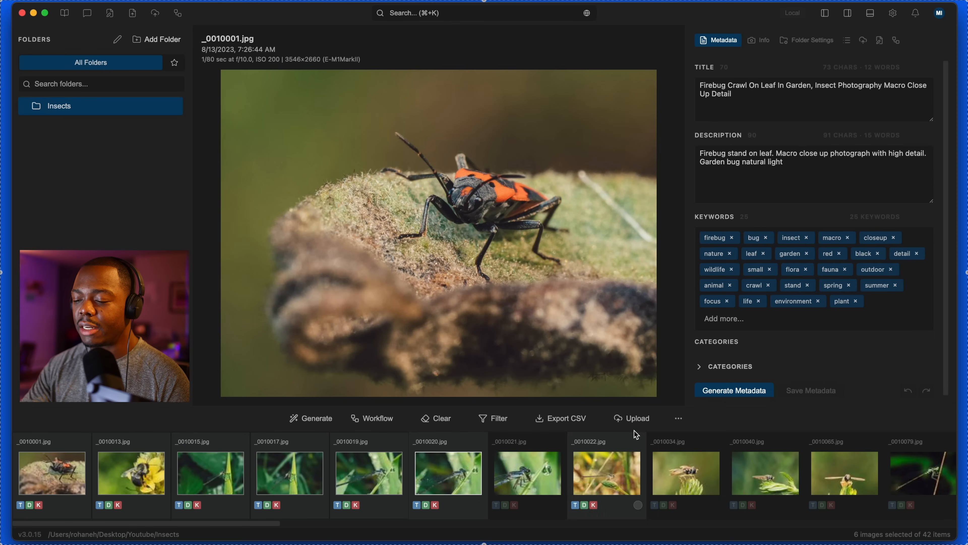
{"action": "left_click", "coordinate": [634, 419]}
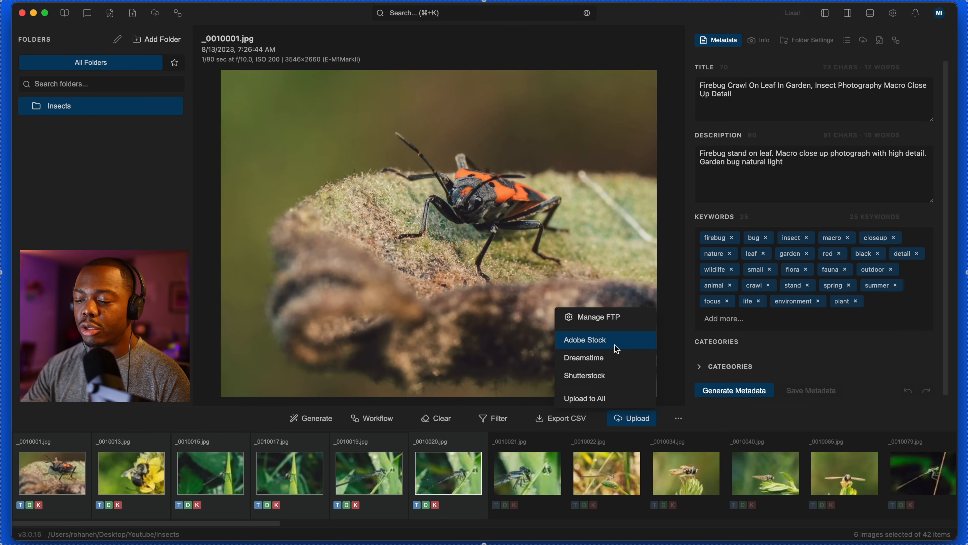
{"action": "left_click", "coordinate": [618, 384]}
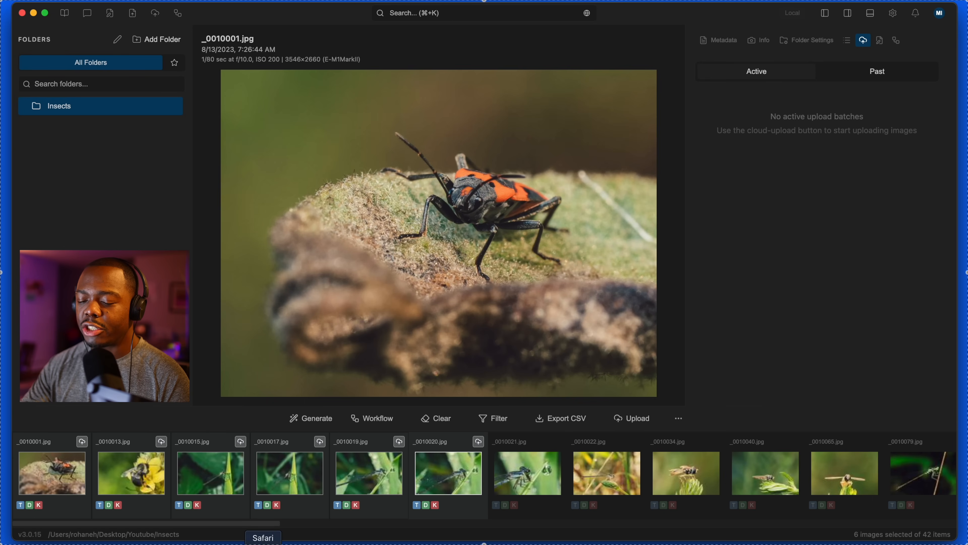
Step: Switch to Safari and check the description and keywords of _0010013.jpg among the unsubmitted images in the Shutterstock portfolio
{"action": "left_click", "coordinate": [264, 542]}
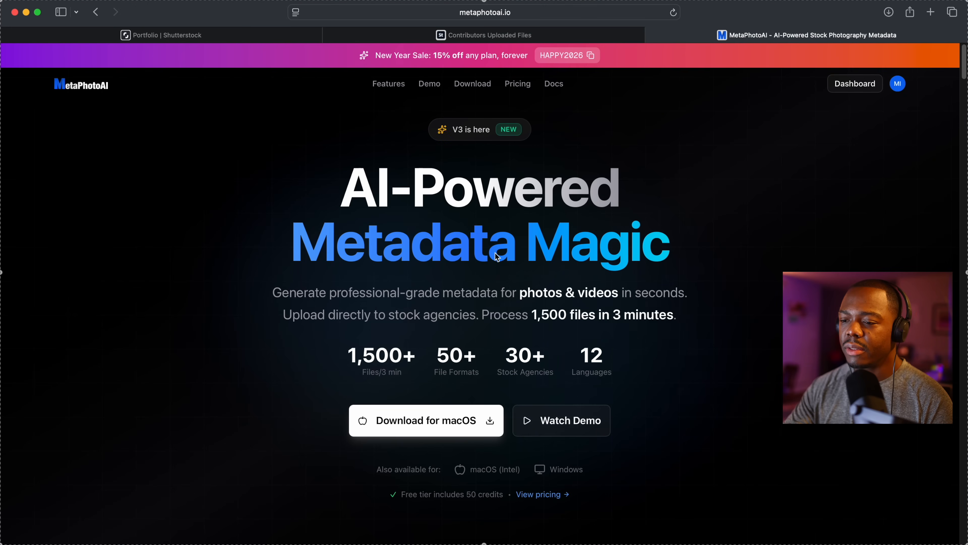
{"action": "left_click", "coordinate": [423, 37]}
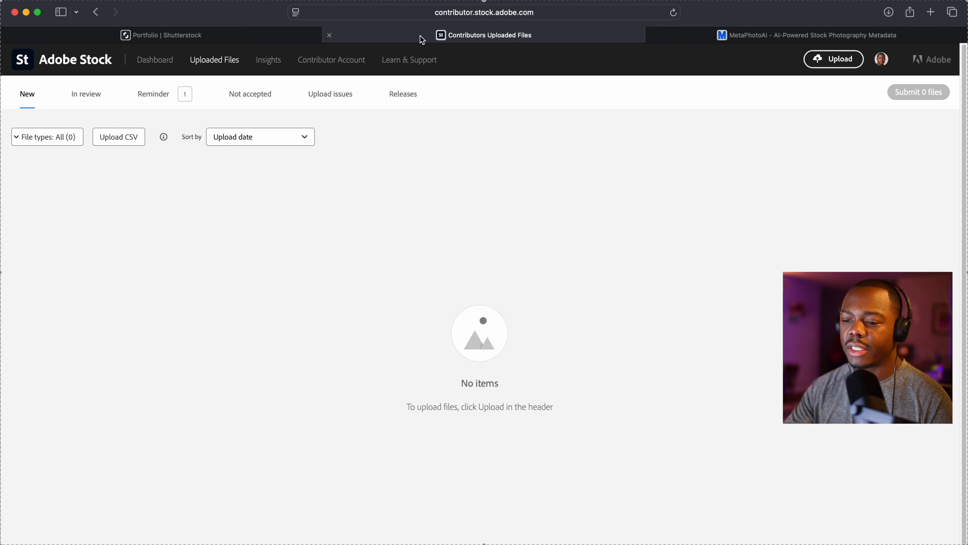
{"action": "left_click", "coordinate": [244, 36]}
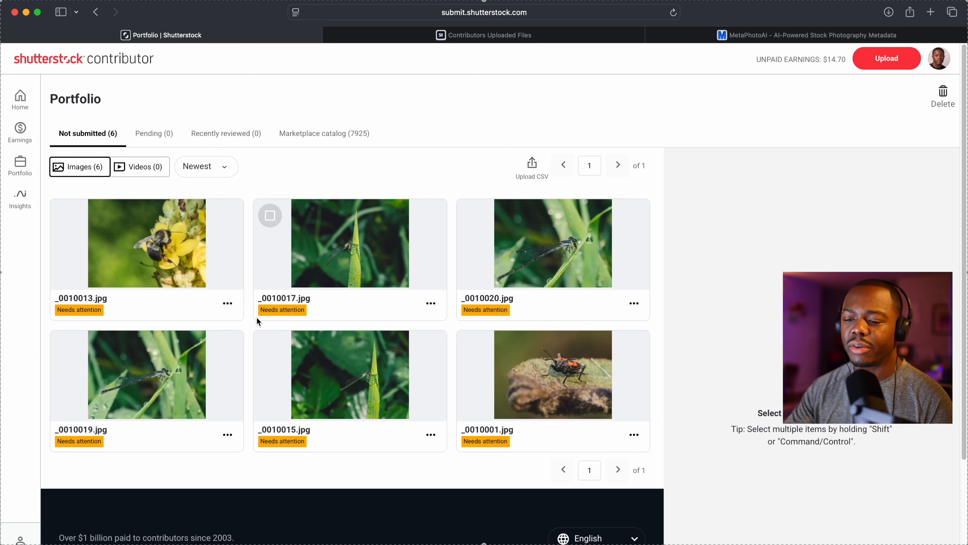
{"action": "left_click", "coordinate": [118, 242]}
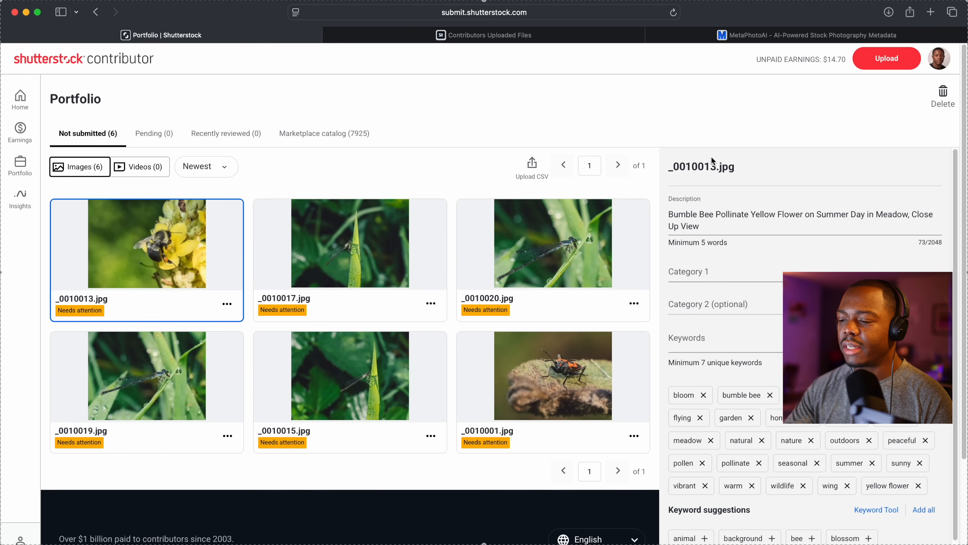
{"action": "scroll", "coordinate": [690, 229], "scroll_direction": "down", "scroll_amount": 7}
{"action": "scroll", "coordinate": [743, 290], "scroll_direction": "up", "scroll_amount": 7}
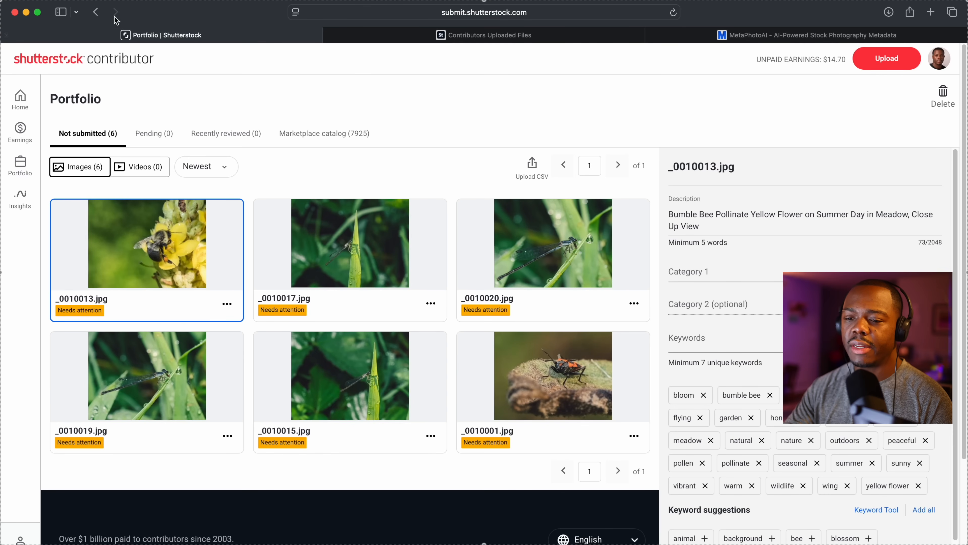
Step: Minimize the browser to return to MetaPhotoAI and view the last Insects photo, _0019525.jpg
{"action": "left_click", "coordinate": [26, 12]}
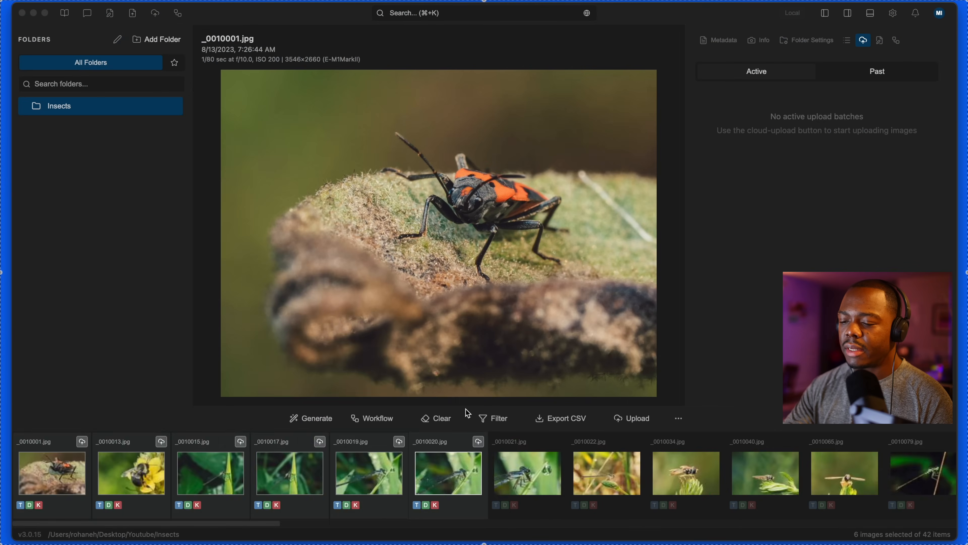
{"action": "scroll", "coordinate": [553, 464], "scroll_direction": "right", "scroll_amount": 10}
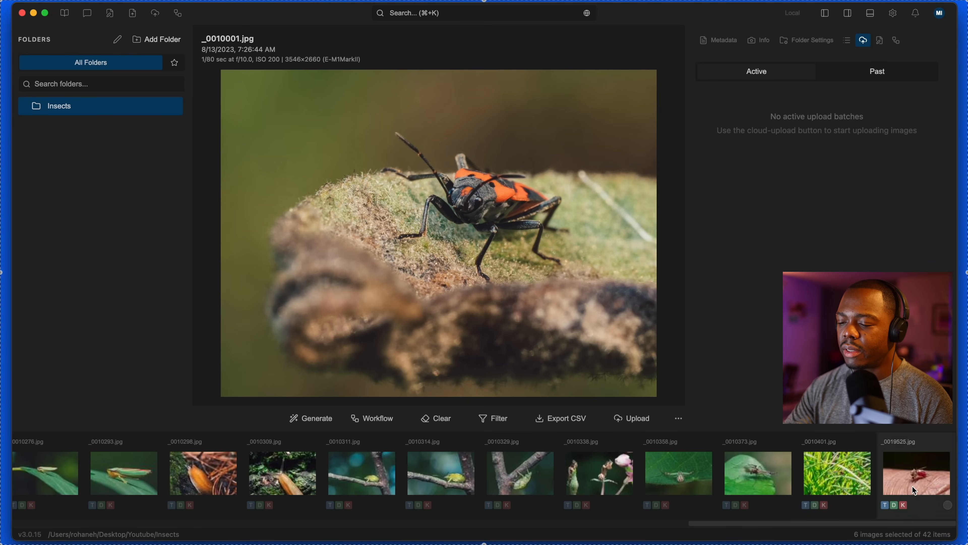
{"action": "left_click", "coordinate": [728, 505]}
{"action": "left_click", "coordinate": [891, 474]}
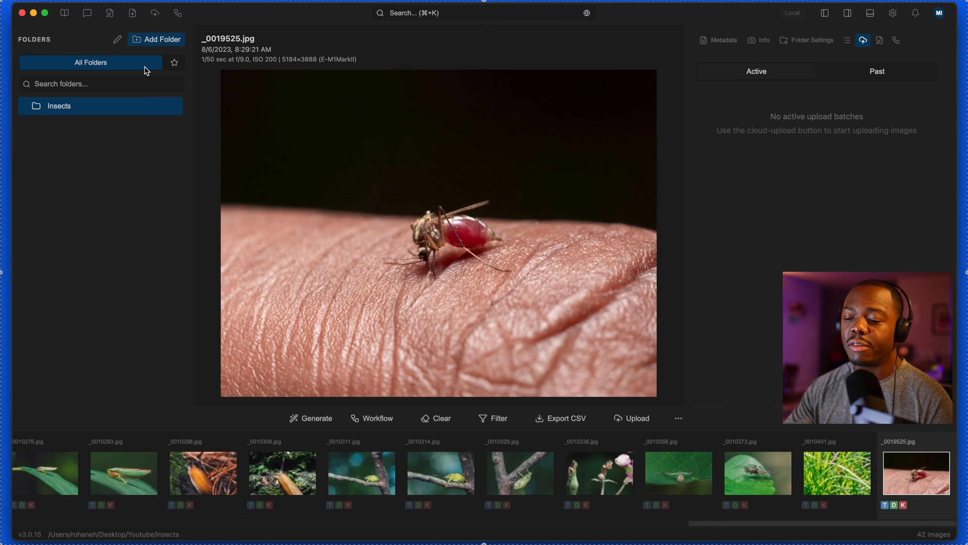
Step: Add the Videos folder to the folder list
{"action": "left_click", "coordinate": [172, 42]}
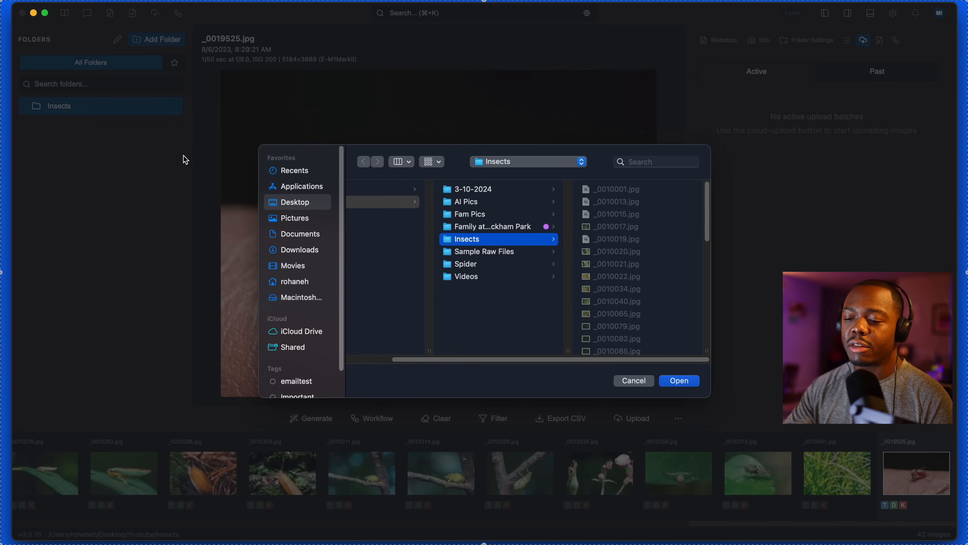
{"action": "left_click", "coordinate": [471, 280]}
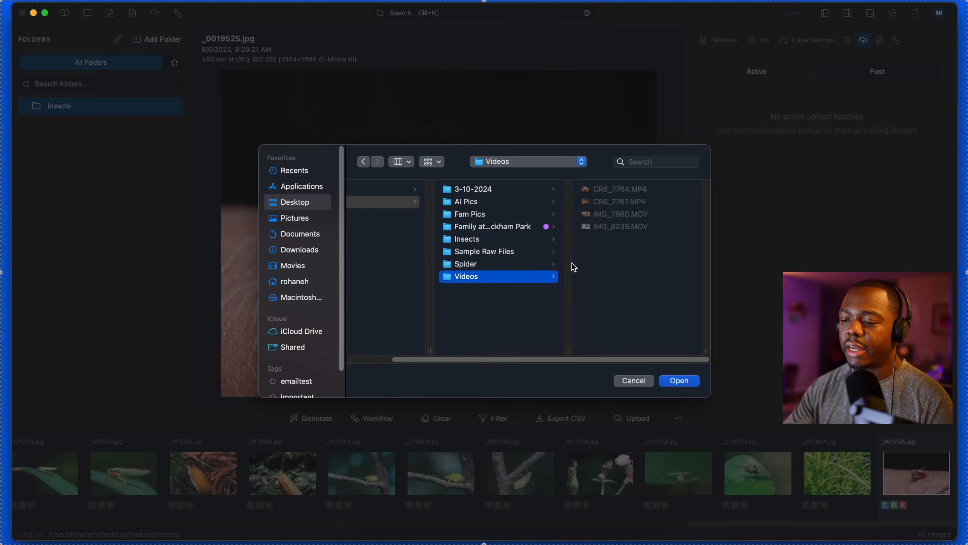
{"action": "left_click", "coordinate": [684, 380]}
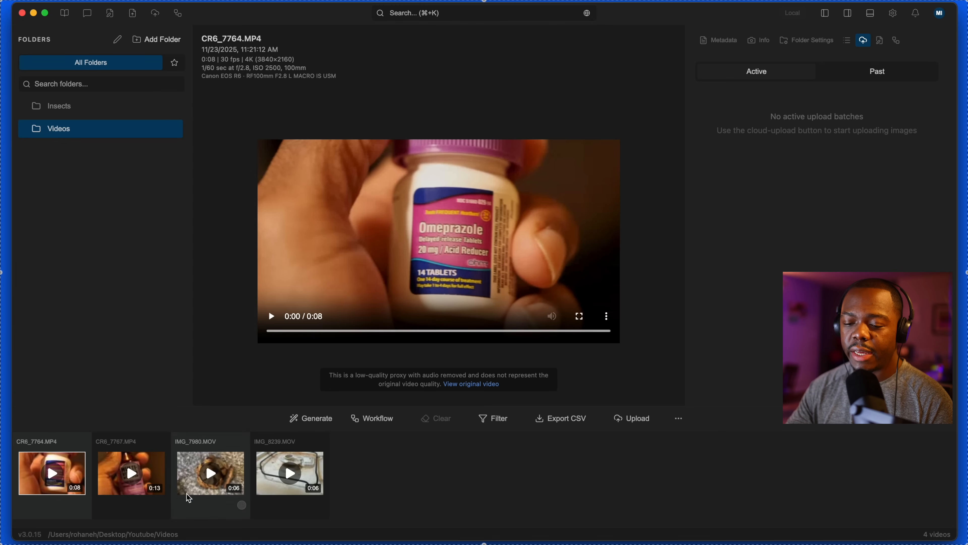
Step: Play the video previews of CR6_7767.MP4 and IMG_7980.MOV, pausing the second one partway through
{"action": "left_click", "coordinate": [133, 503]}
{"action": "left_click", "coordinate": [445, 233]}
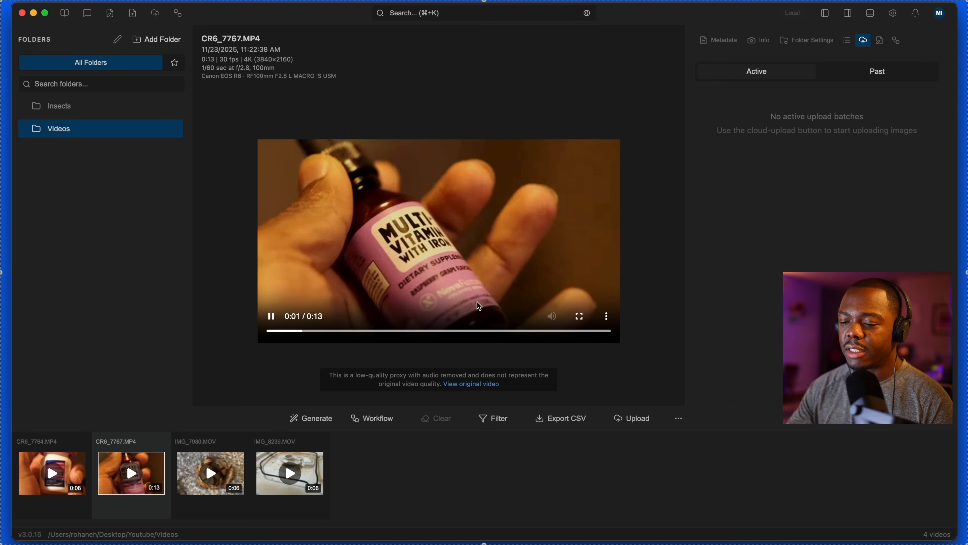
{"action": "left_click", "coordinate": [211, 504]}
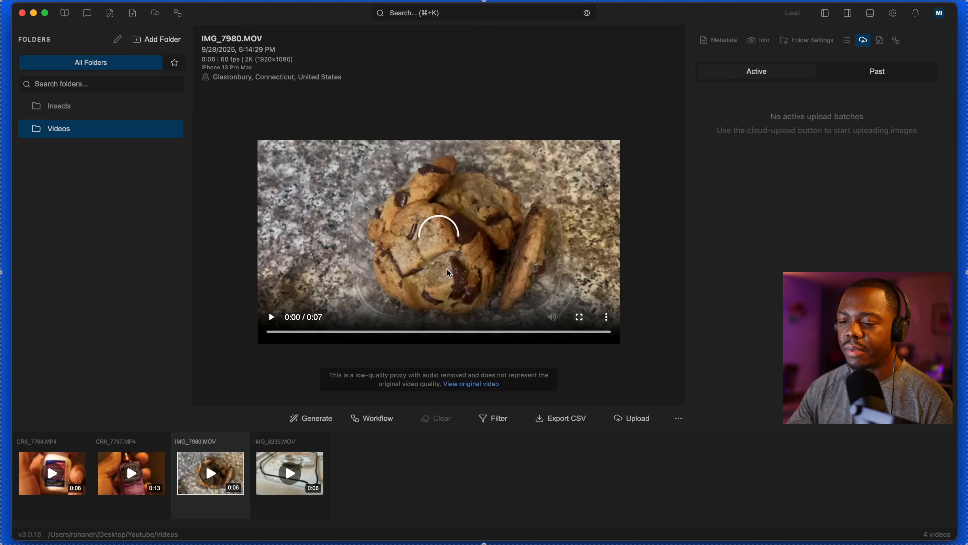
{"action": "left_click", "coordinate": [457, 243]}
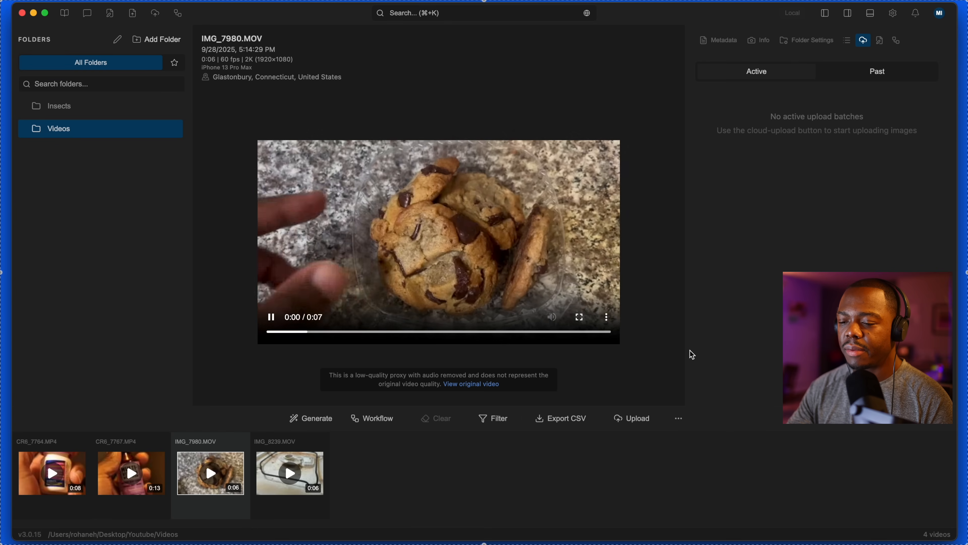
{"action": "left_click", "coordinate": [541, 312]}
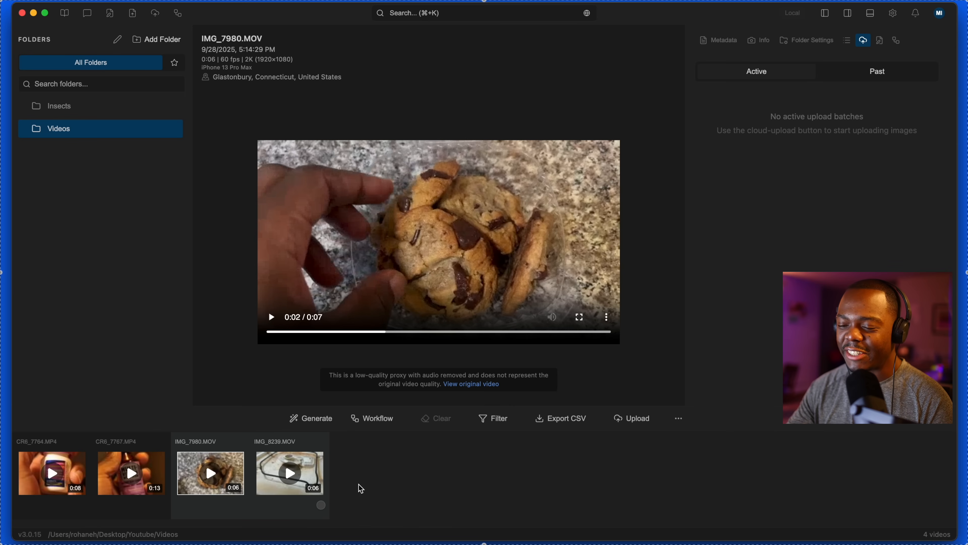
Step: Show the metadata of CR6_7764.MP4 and batch-generate metadata for all videos in the Videos folder
{"action": "left_click", "coordinate": [703, 46]}
{"action": "left_click", "coordinate": [57, 491]}
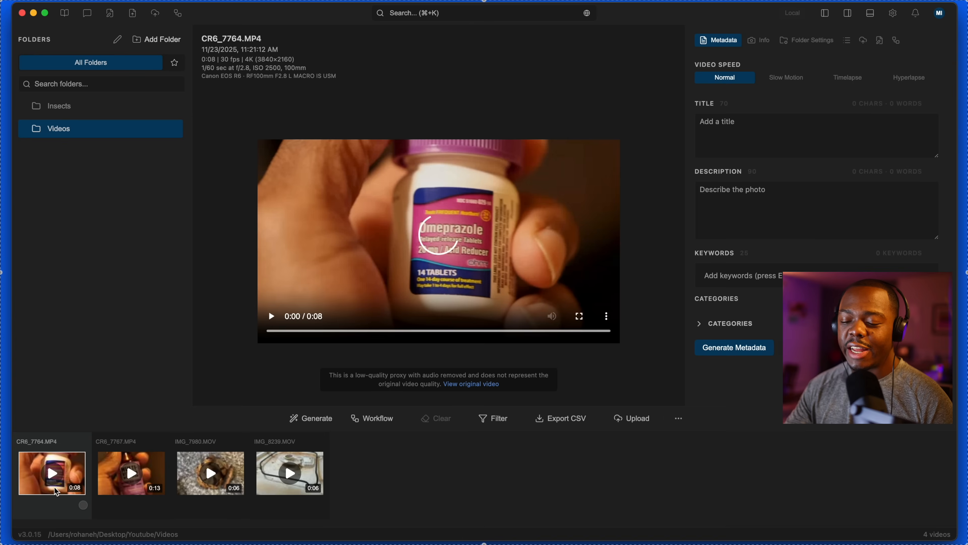
{"action": "left_click", "coordinate": [312, 419]}
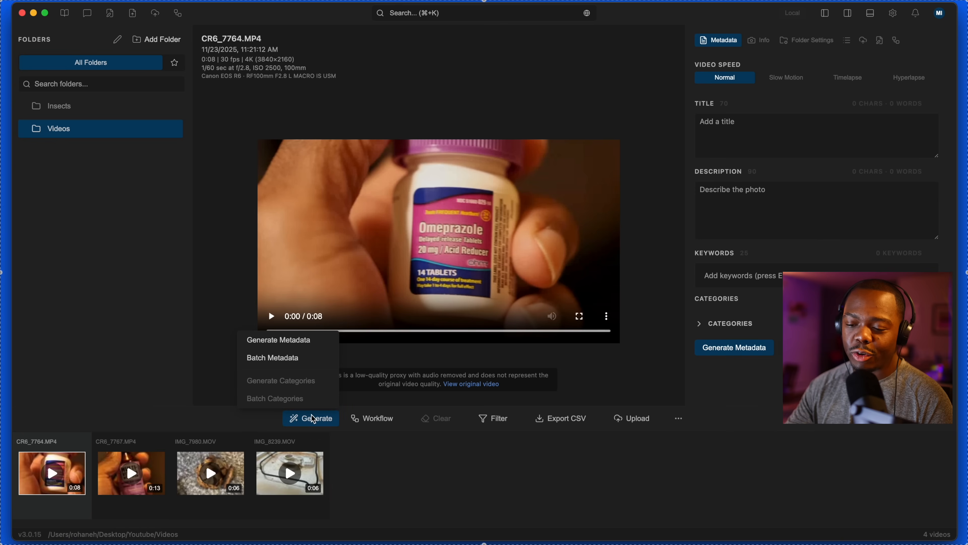
{"action": "left_click", "coordinate": [289, 358]}
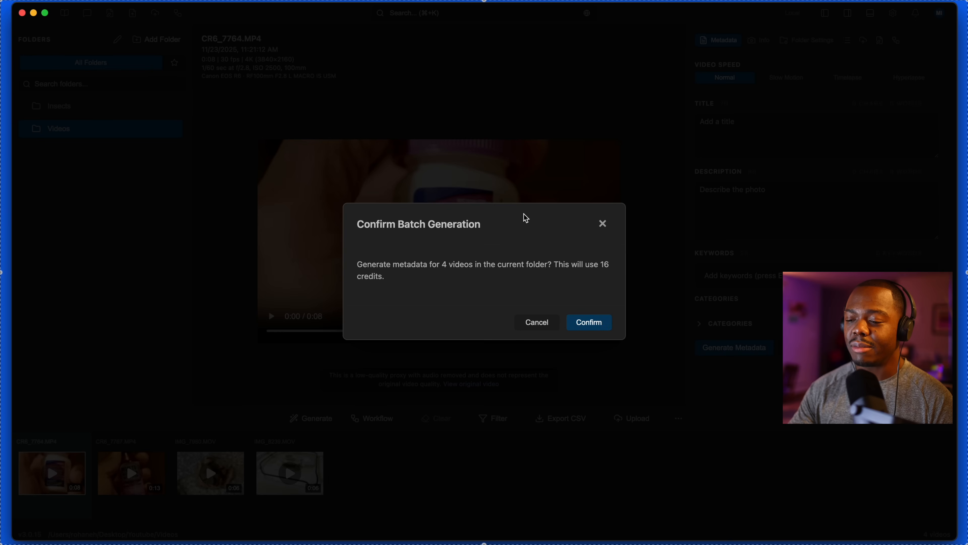
{"action": "left_click", "coordinate": [590, 323]}
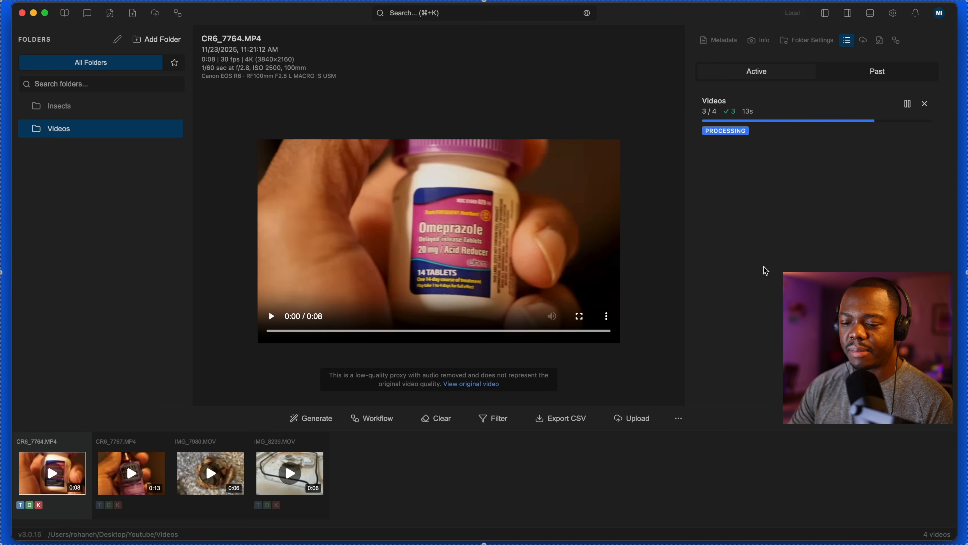
Step: Examine the generated title, description and keywords of each clip in the Videos folder, ending on CR6_7764.MP4
{"action": "left_click", "coordinate": [132, 492]}
{"action": "left_click", "coordinate": [211, 491]}
{"action": "left_click", "coordinate": [291, 490]}
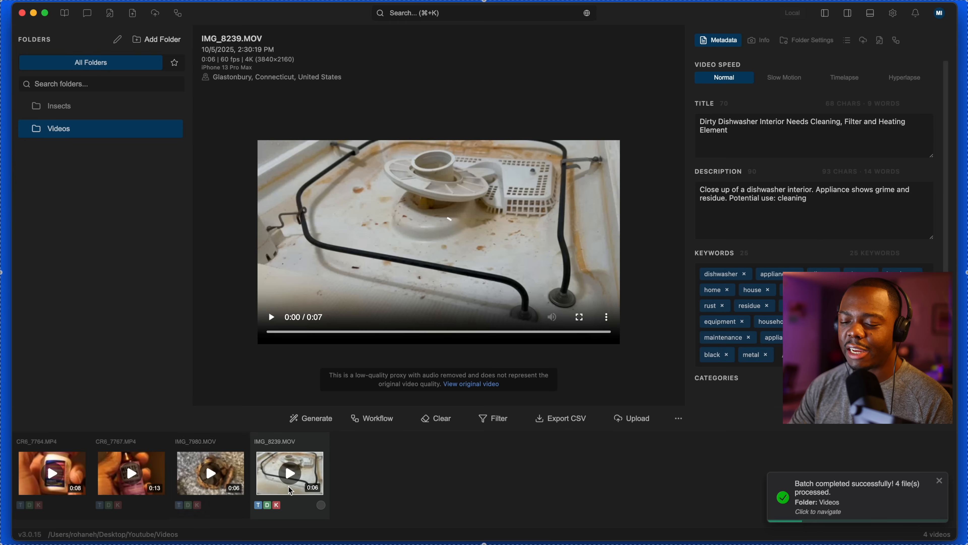
{"action": "key", "text": "Left"}
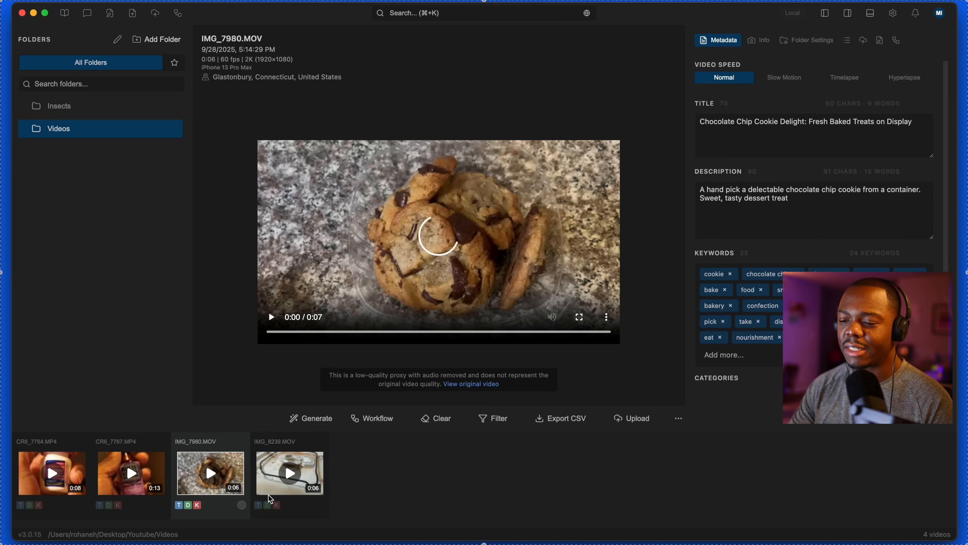
{"action": "key", "text": "Right"}
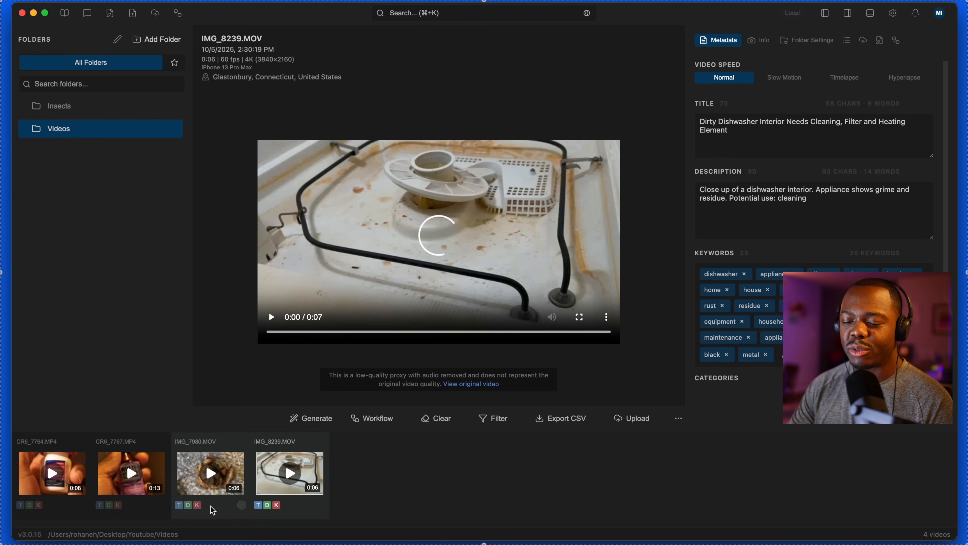
{"action": "key", "text": "Left"}
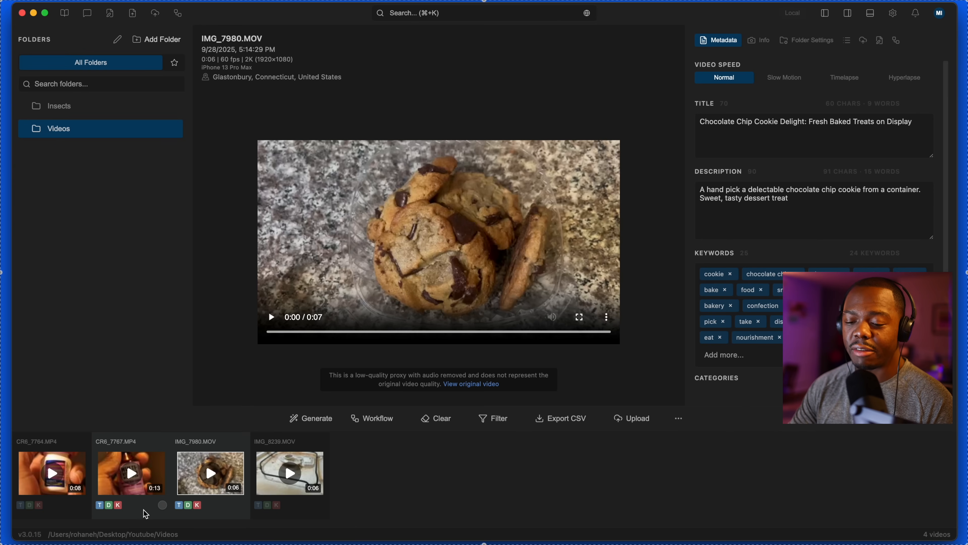
{"action": "left_click", "coordinate": [317, 475]}
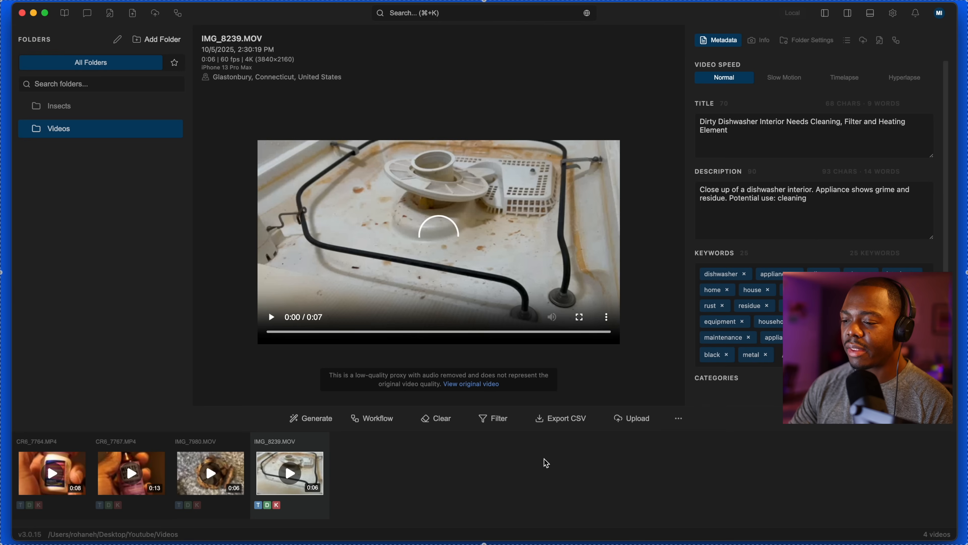
{"action": "key", "text": "Left"}
{"action": "key", "text": "Left"}
{"action": "key", "text": "Left"}
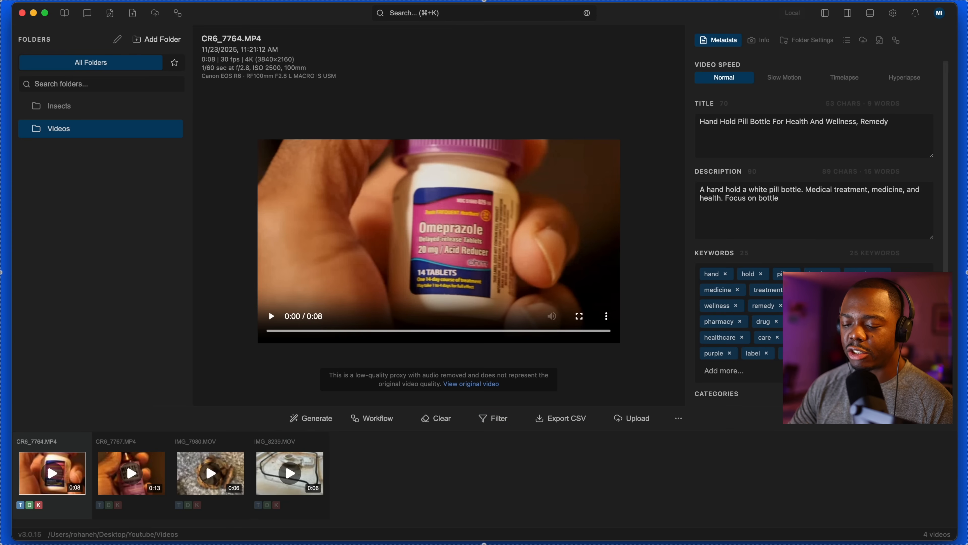
Step: Switch to Safari, check the unsubmitted videos in the Shutterstock portfolio, and return to MetaPhotoAI
{"action": "left_click", "coordinate": [278, 541]}
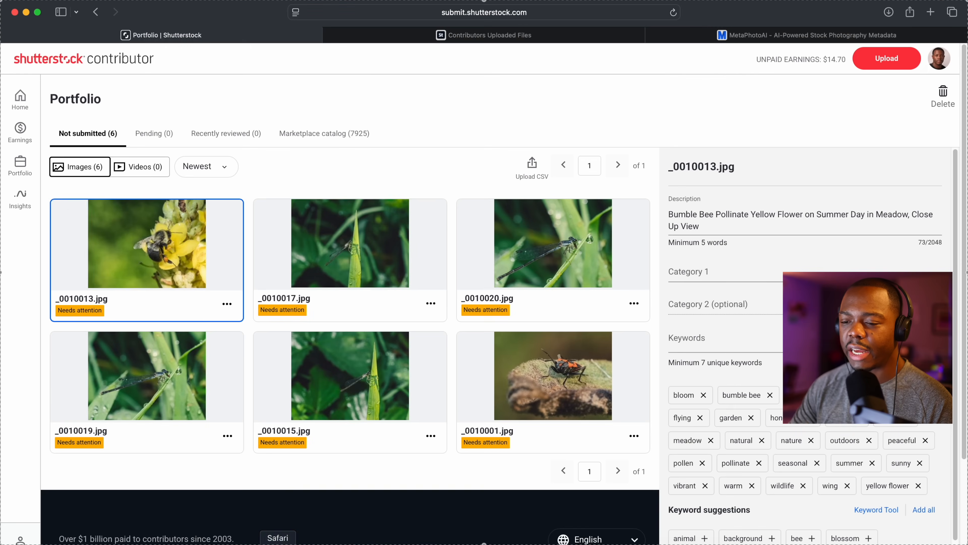
{"action": "left_click", "coordinate": [158, 171]}
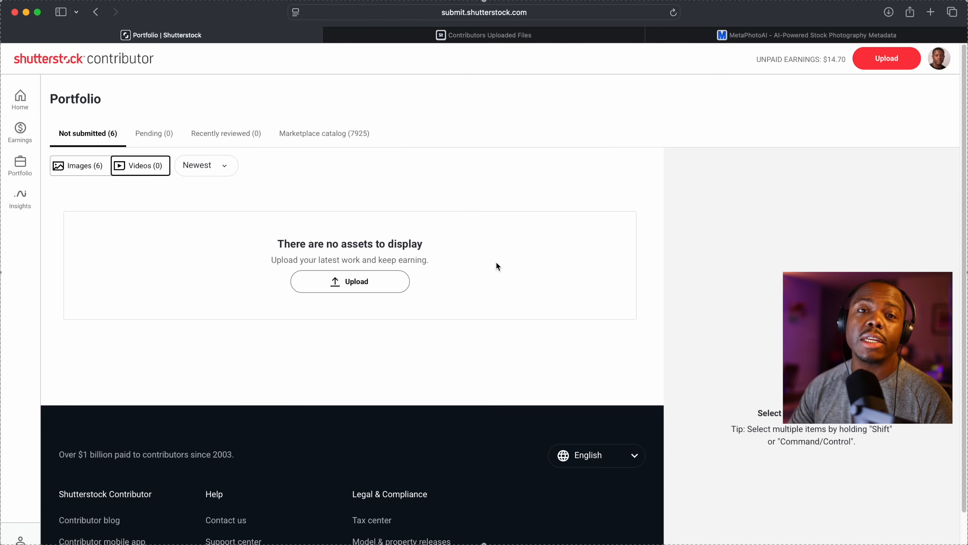
{"action": "left_click", "coordinate": [26, 12]}
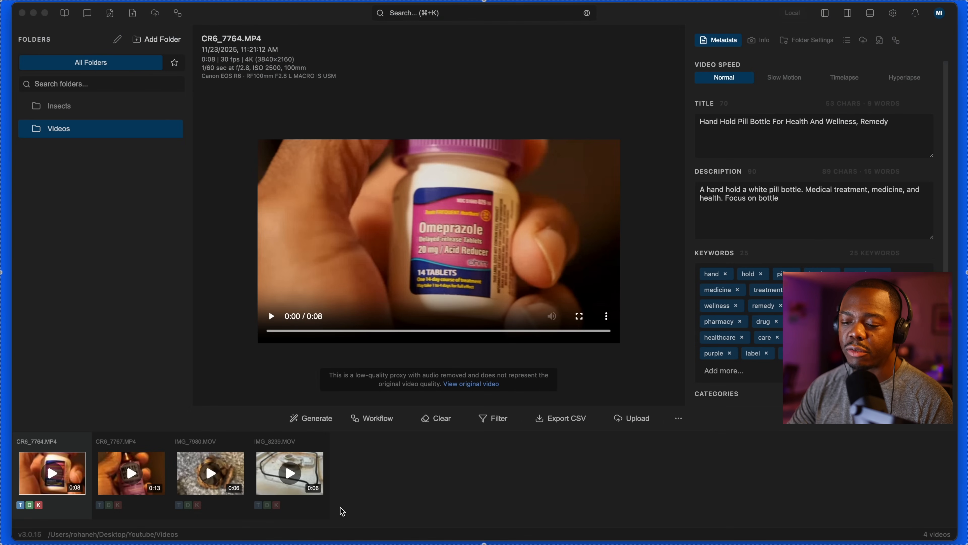
Step: Upload all four videos, CR6_7764.MP4 through IMG_8239.MOV, to Shutterstock
{"action": "left_click", "coordinate": [277, 498]}
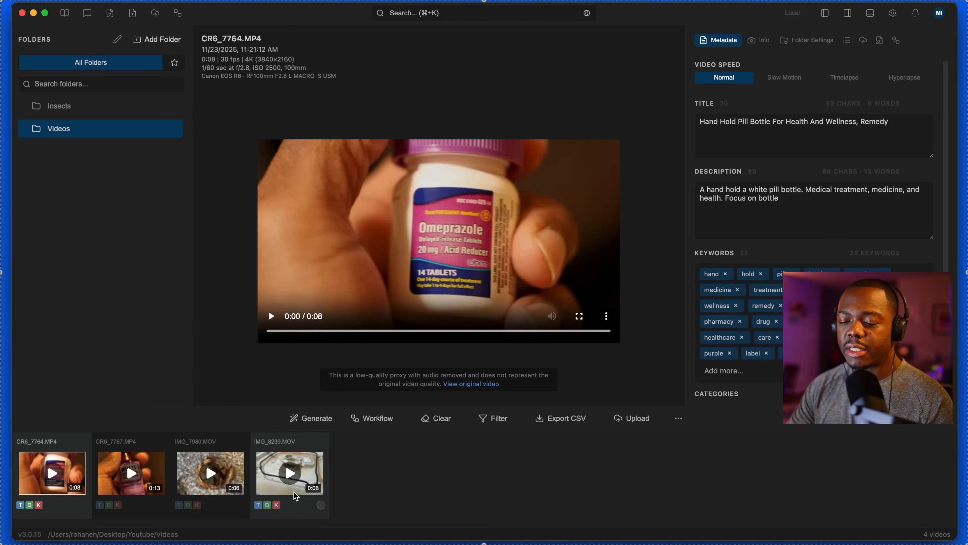
{"action": "left_click", "coordinate": [297, 495], "text": "shift"}
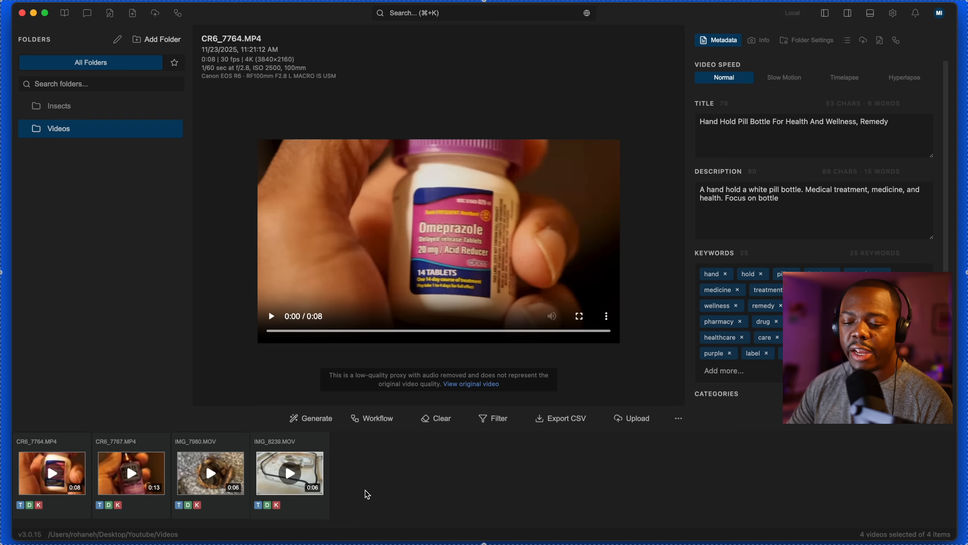
{"action": "left_click", "coordinate": [633, 420]}
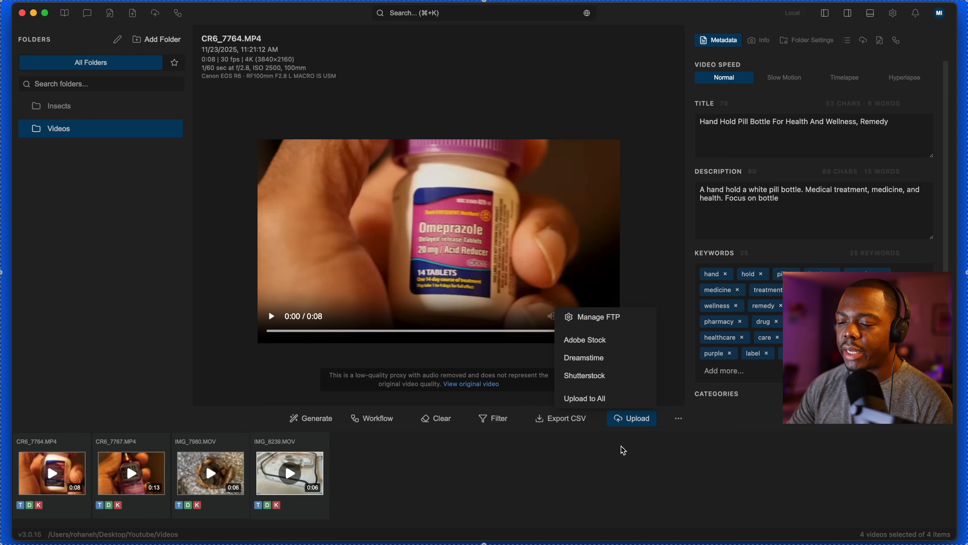
{"action": "left_click", "coordinate": [617, 377]}
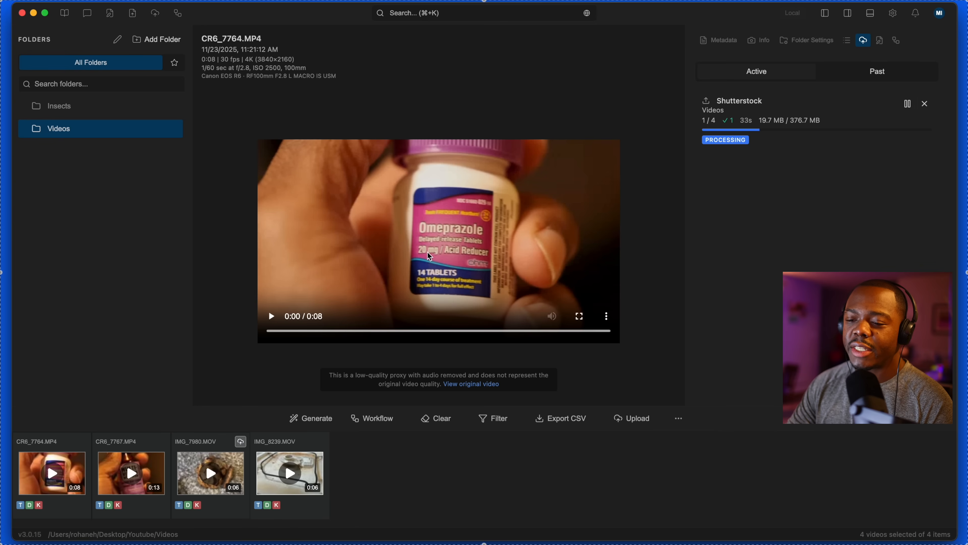
Step: Look through the contents of the Sample Raw Files folder and add it to the folder list
{"action": "left_click", "coordinate": [158, 40]}
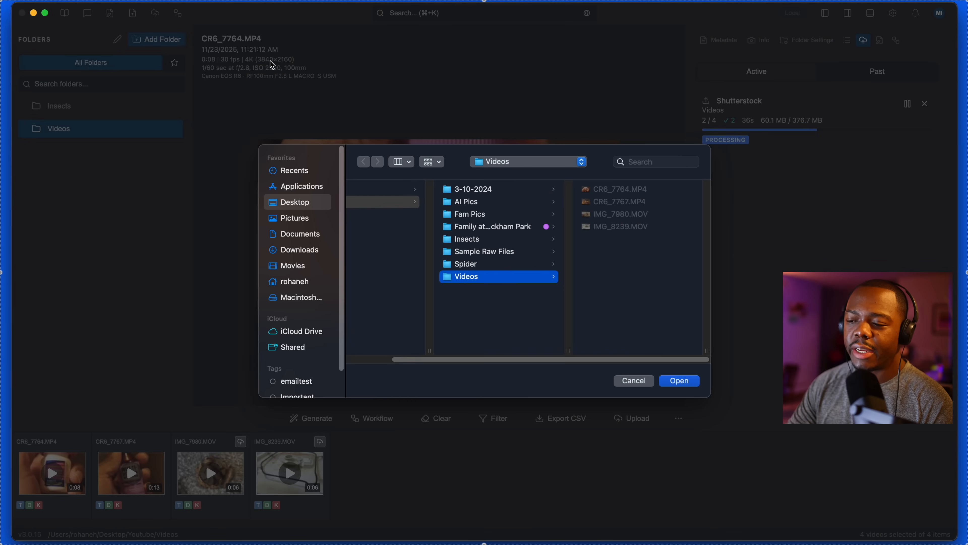
{"action": "left_click", "coordinate": [495, 264]}
{"action": "left_click", "coordinate": [492, 255]}
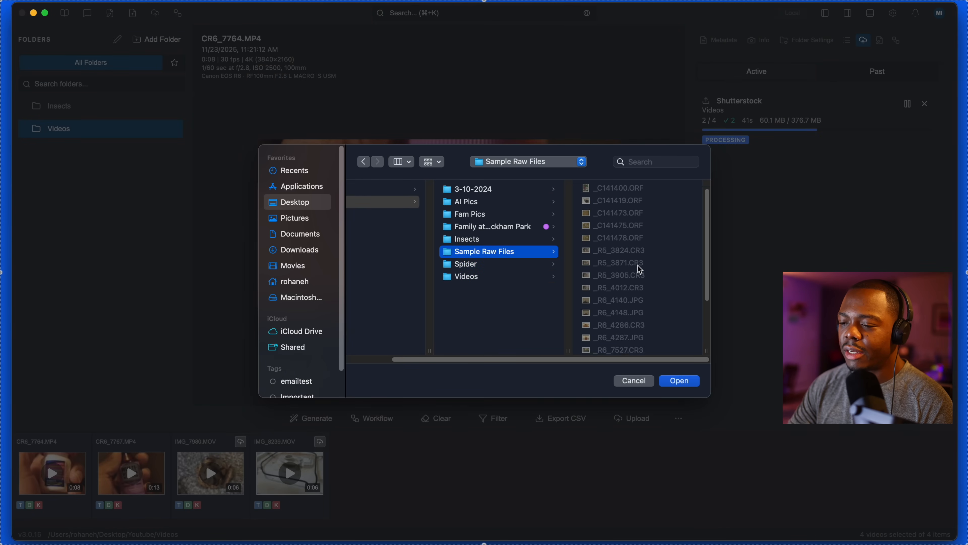
{"action": "scroll", "coordinate": [639, 264], "scroll_direction": "up", "scroll_amount": 2}
{"action": "scroll", "coordinate": [639, 264], "scroll_direction": "down", "scroll_amount": 5}
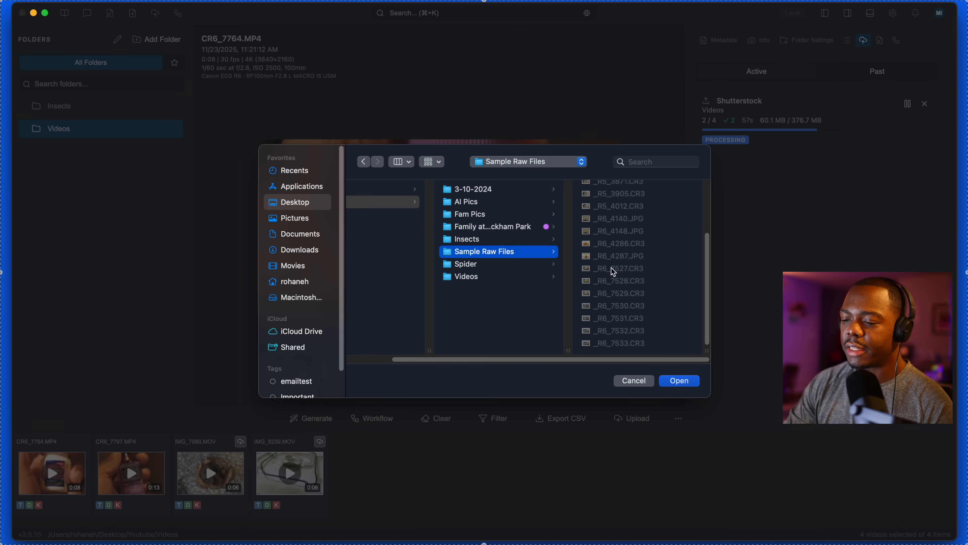
{"action": "scroll", "coordinate": [636, 238], "scroll_direction": "up", "scroll_amount": 5}
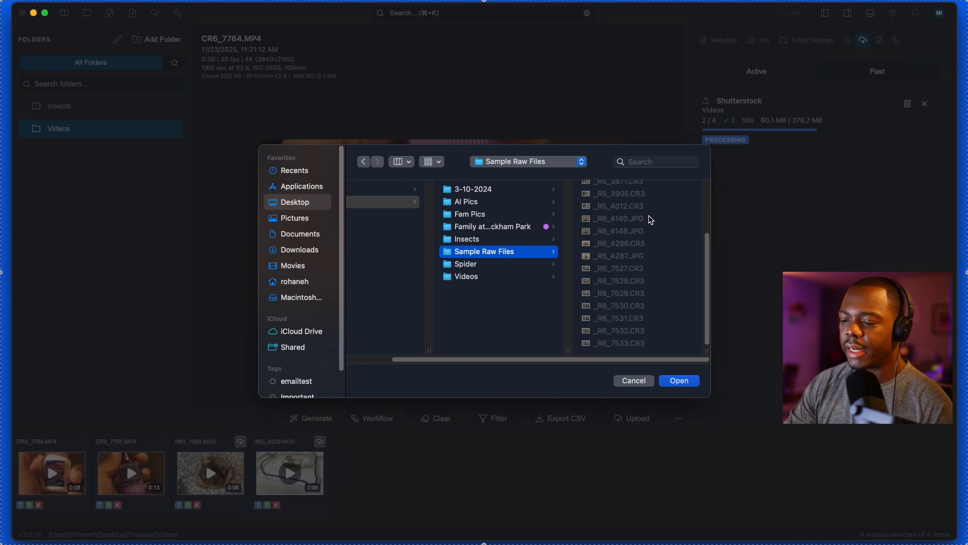
{"action": "left_click", "coordinate": [681, 381]}
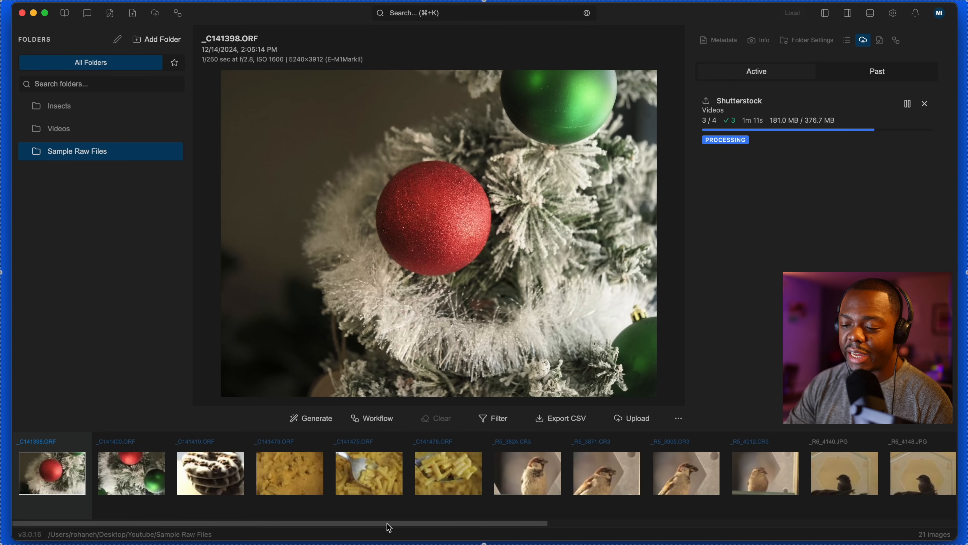
Step: Batch-generate metadata for all images in the Sample Raw Files folder
{"action": "left_click_drag", "start_coordinate": [389, 524], "coordinate": [417, 497]}
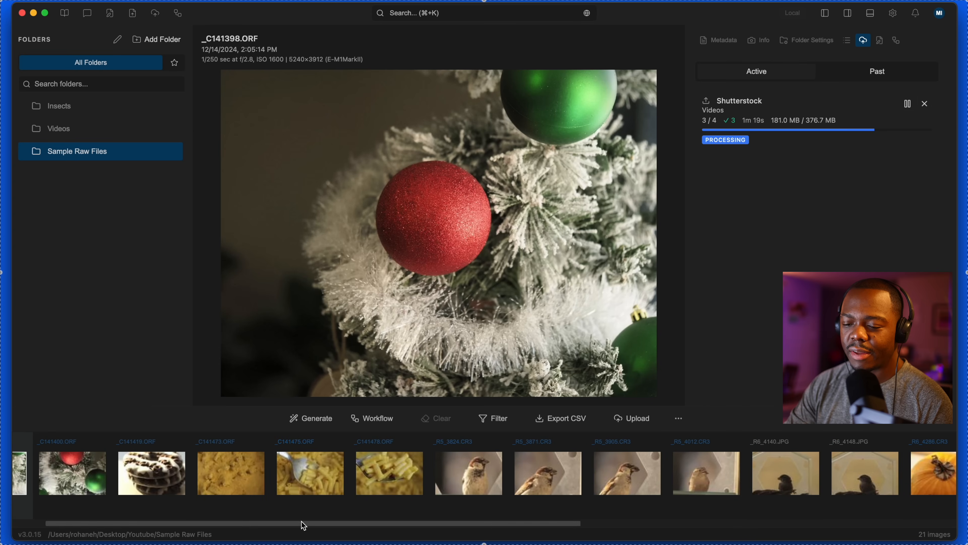
{"action": "left_click_drag", "start_coordinate": [303, 525], "coordinate": [114, 521]}
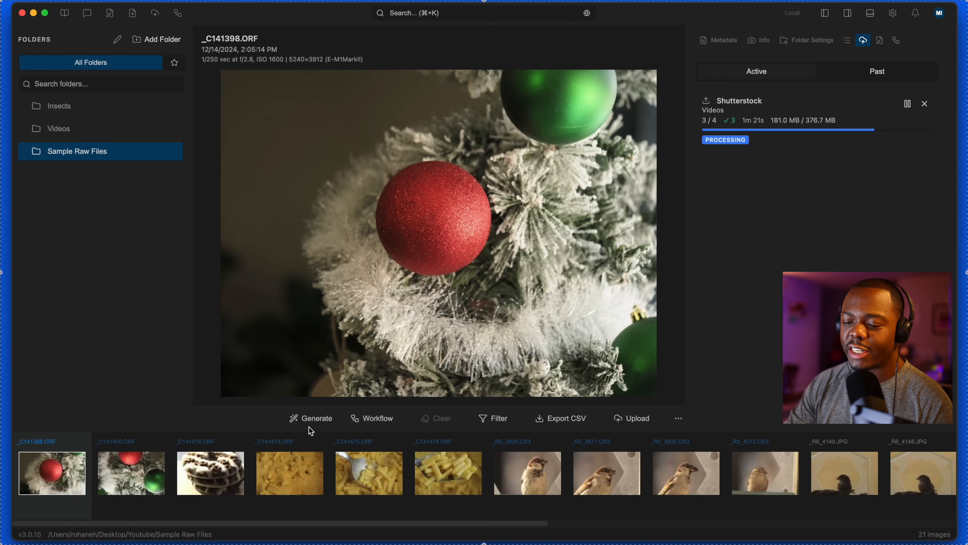
{"action": "left_click", "coordinate": [313, 420]}
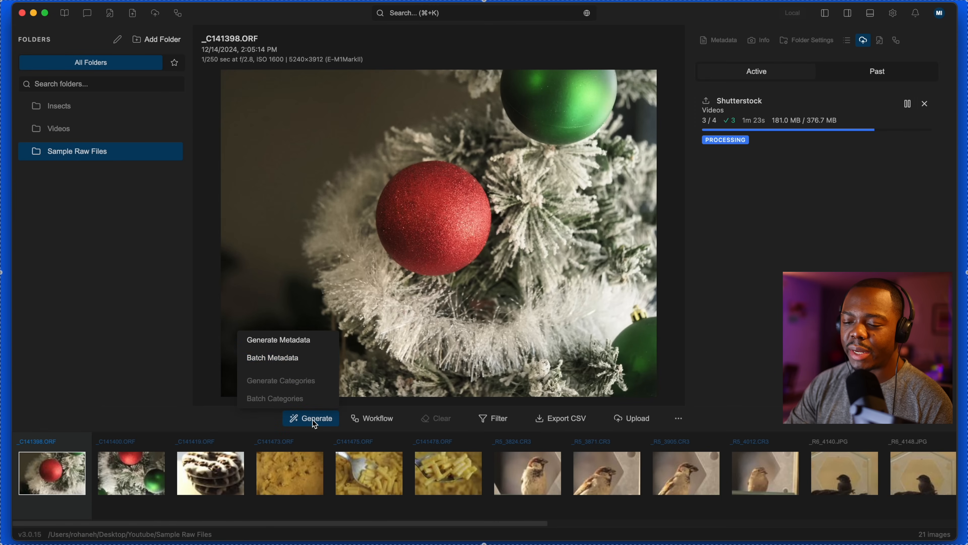
{"action": "left_click", "coordinate": [291, 361]}
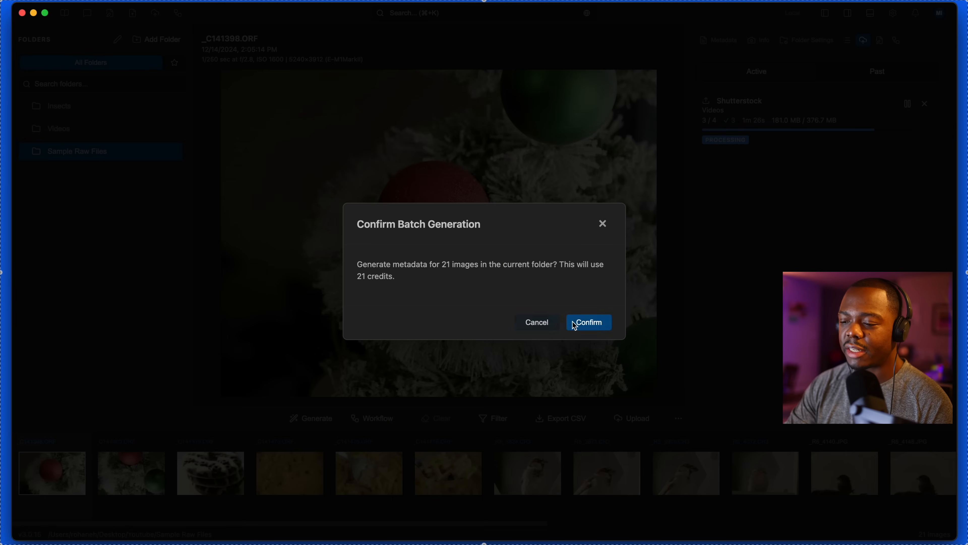
{"action": "left_click", "coordinate": [597, 323]}
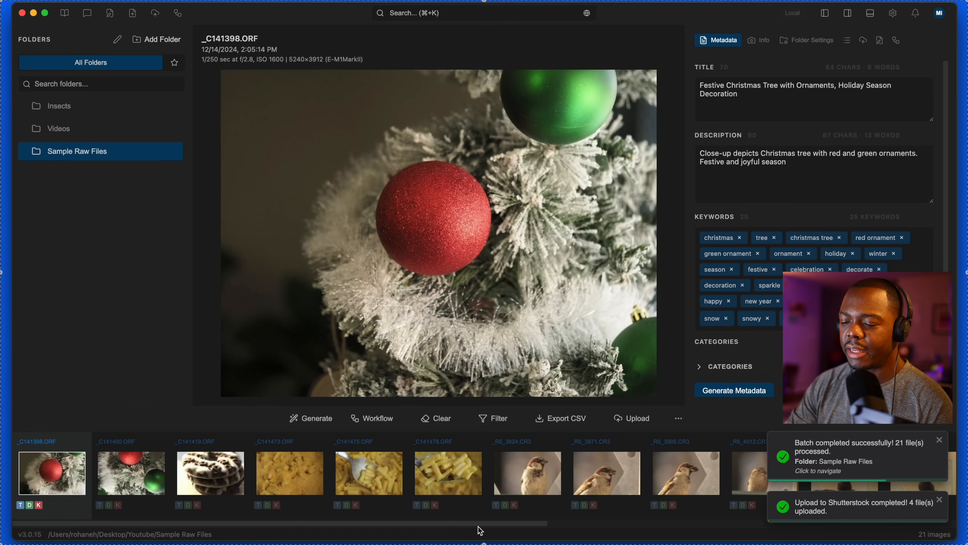
Step: Review the generated titles, descriptions and keywords of the Sample Raw Files images, including _R6_7530.CR3
{"action": "left_click_drag", "start_coordinate": [545, 523], "coordinate": [932, 519]}
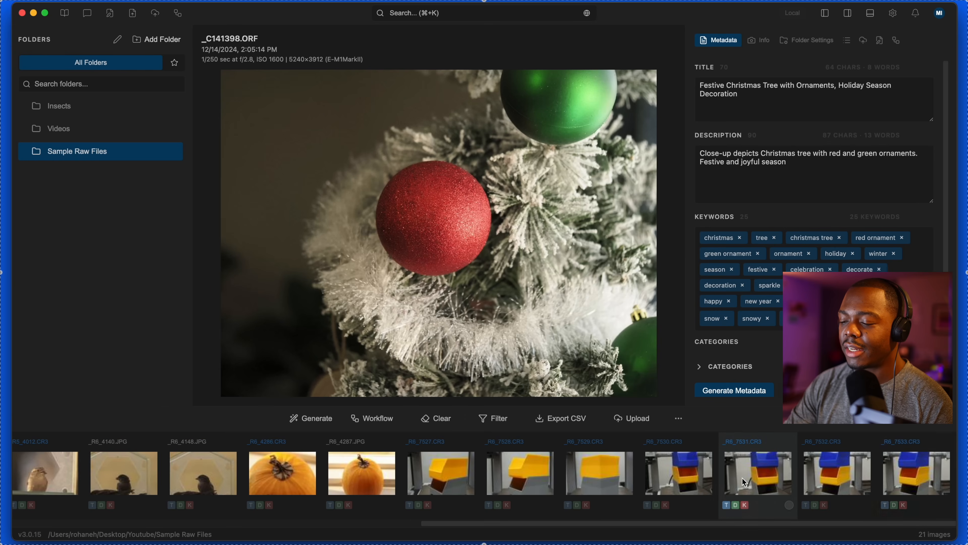
{"action": "left_click", "coordinate": [691, 491]}
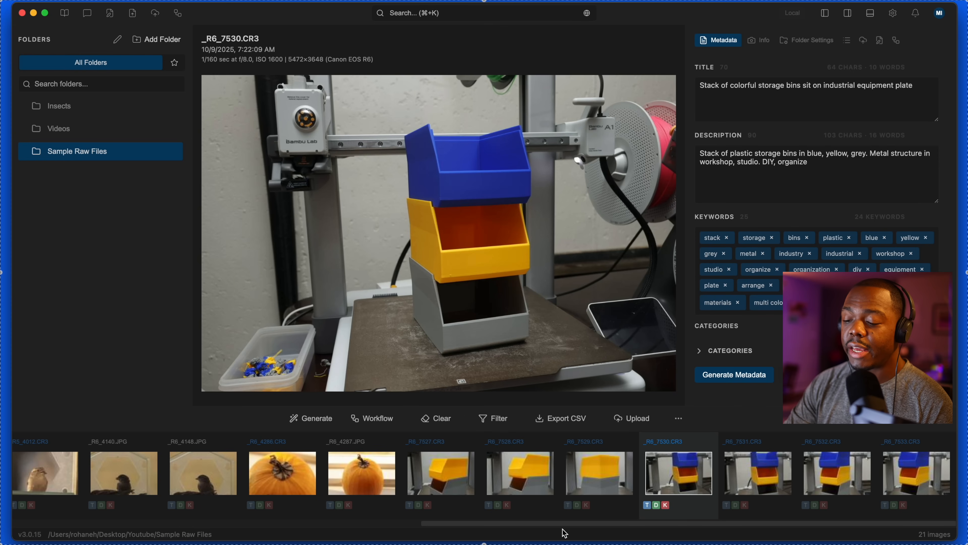
{"action": "left_click_drag", "start_coordinate": [518, 527], "coordinate": [67, 518]}
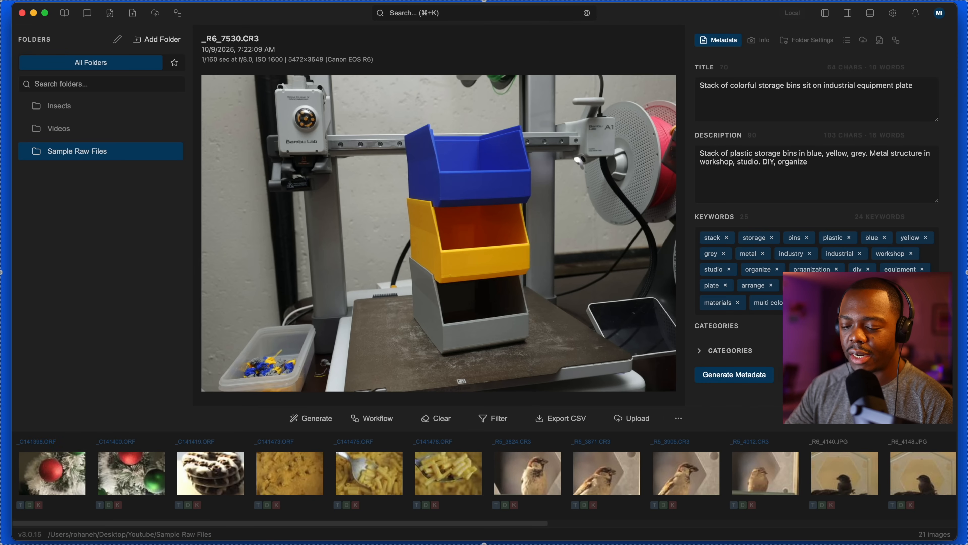
{"action": "left_click", "coordinate": [279, 543]}
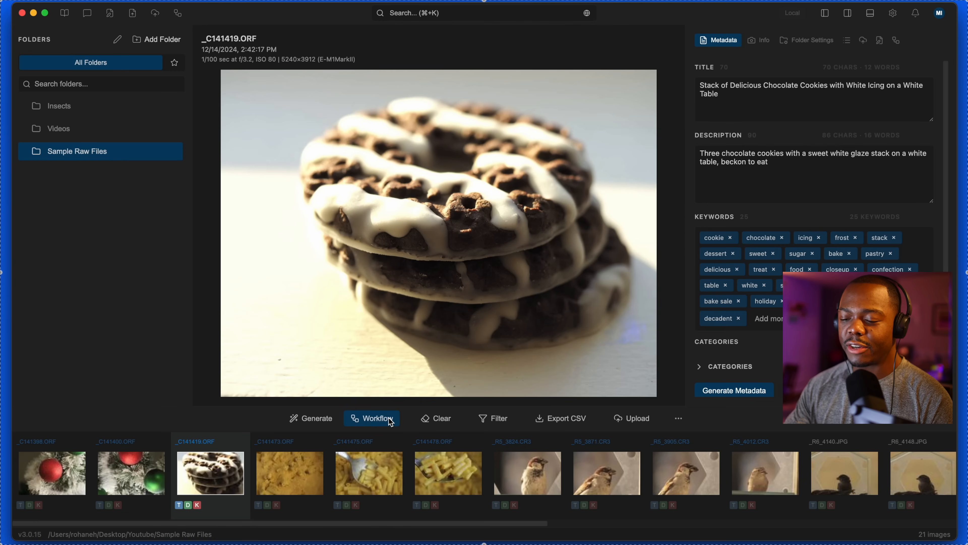
Step: Examine the actions, FTP hosts, notification method and error handling of the Metadata -> Adobe workflow, and close the workflow settings
{"action": "left_click", "coordinate": [379, 422]}
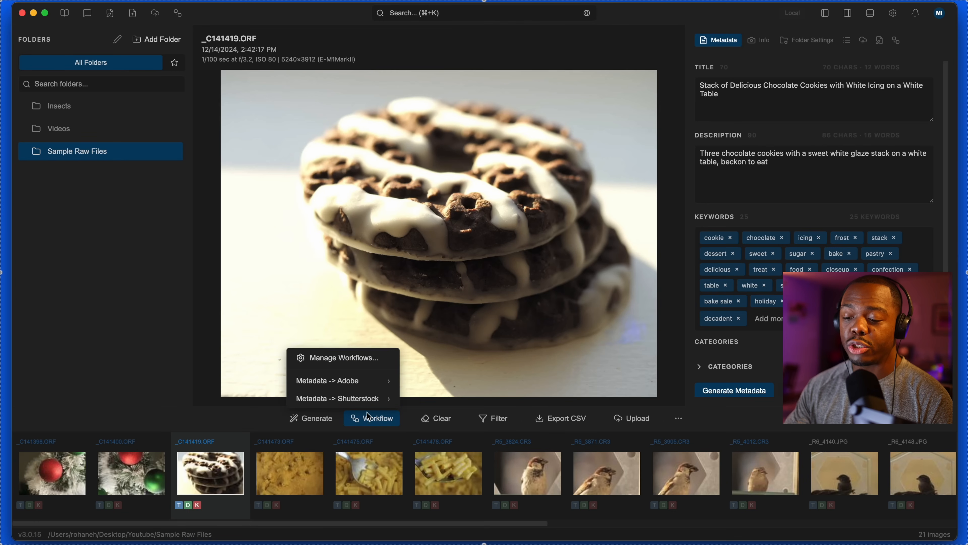
{"action": "left_click", "coordinate": [372, 380]}
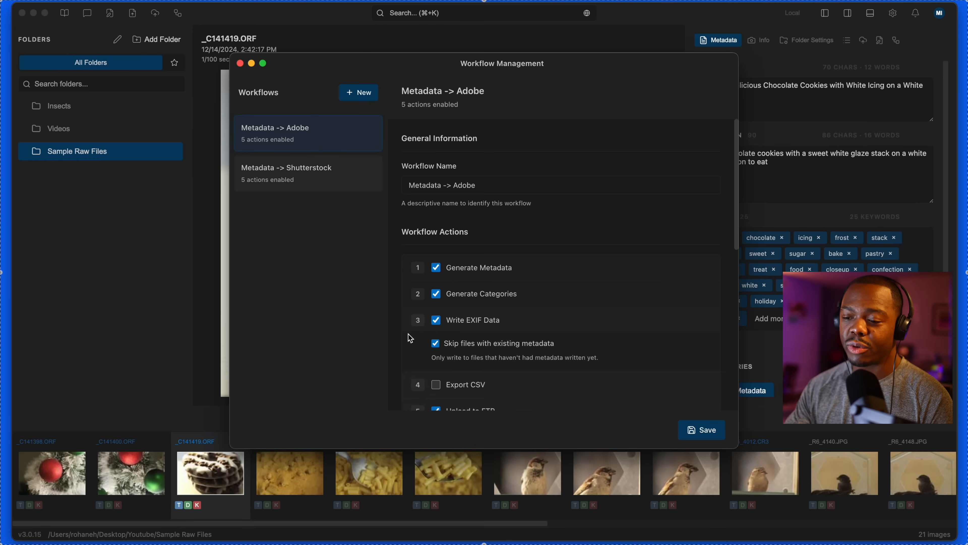
{"action": "scroll", "coordinate": [484, 237], "scroll_direction": "down", "scroll_amount": 10}
{"action": "scroll", "coordinate": [490, 255], "scroll_direction": "up", "scroll_amount": 10}
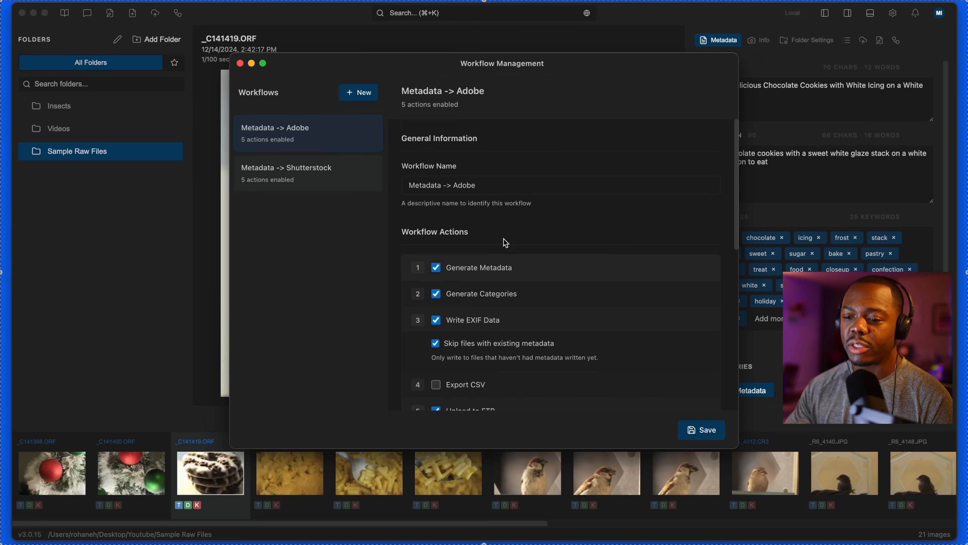
{"action": "scroll", "coordinate": [507, 244], "scroll_direction": "down", "scroll_amount": 10}
{"action": "scroll", "coordinate": [506, 250], "scroll_direction": "up", "scroll_amount": 10}
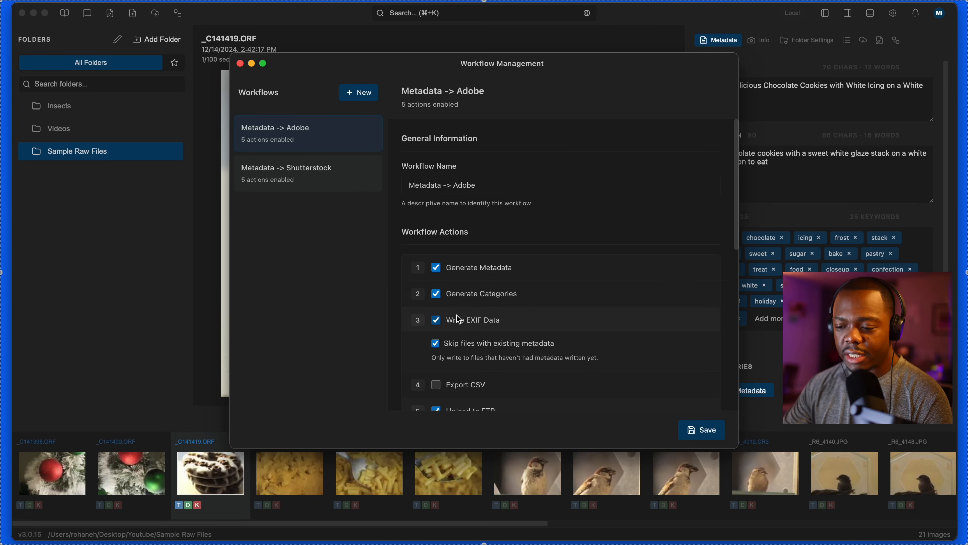
{"action": "scroll", "coordinate": [496, 334], "scroll_direction": "down", "scroll_amount": 3}
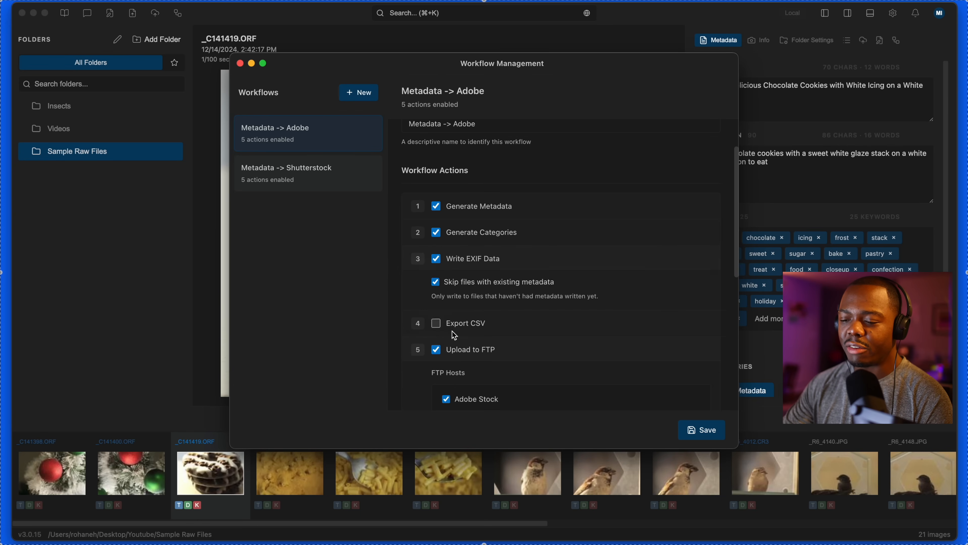
{"action": "scroll", "coordinate": [457, 305], "scroll_direction": "down", "scroll_amount": 5}
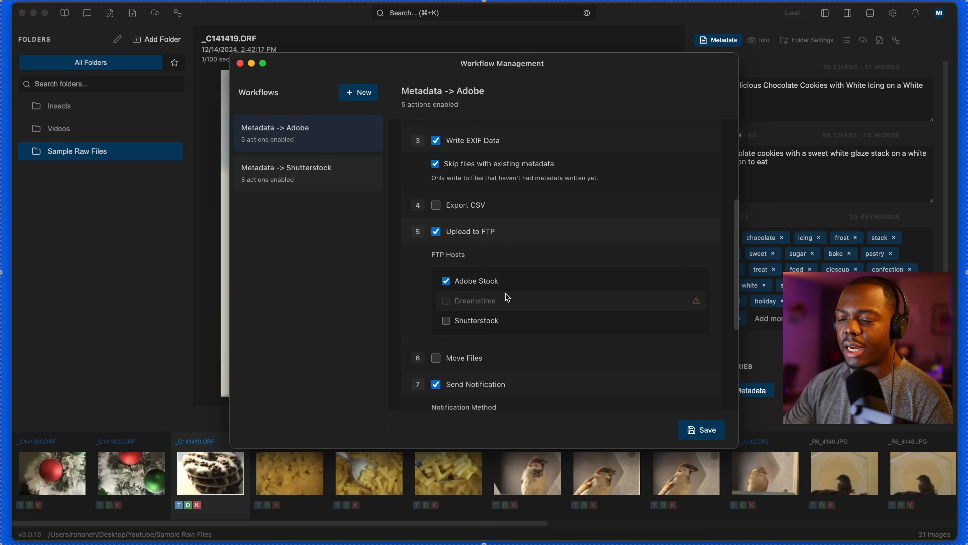
{"action": "scroll", "coordinate": [518, 234], "scroll_direction": "down", "scroll_amount": 1}
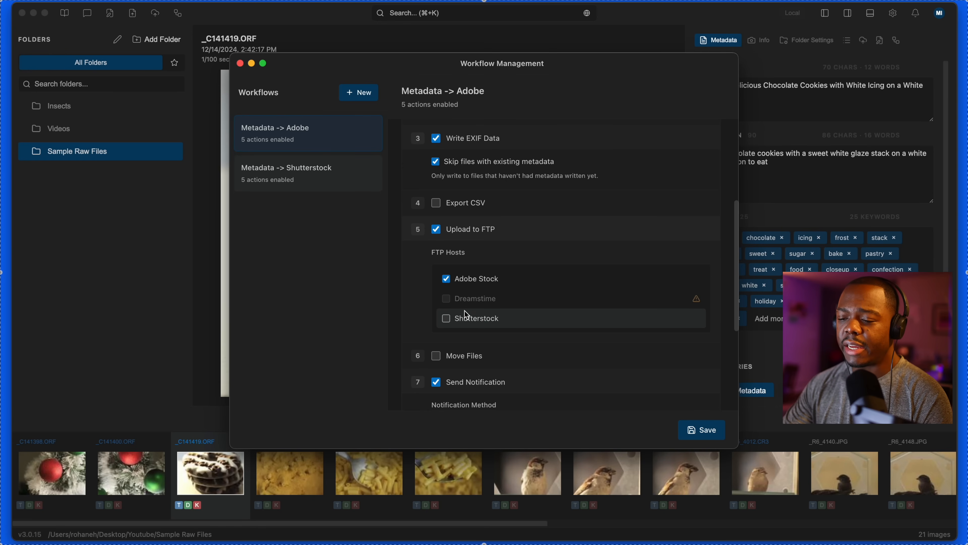
{"action": "scroll", "coordinate": [494, 312], "scroll_direction": "down", "scroll_amount": 3}
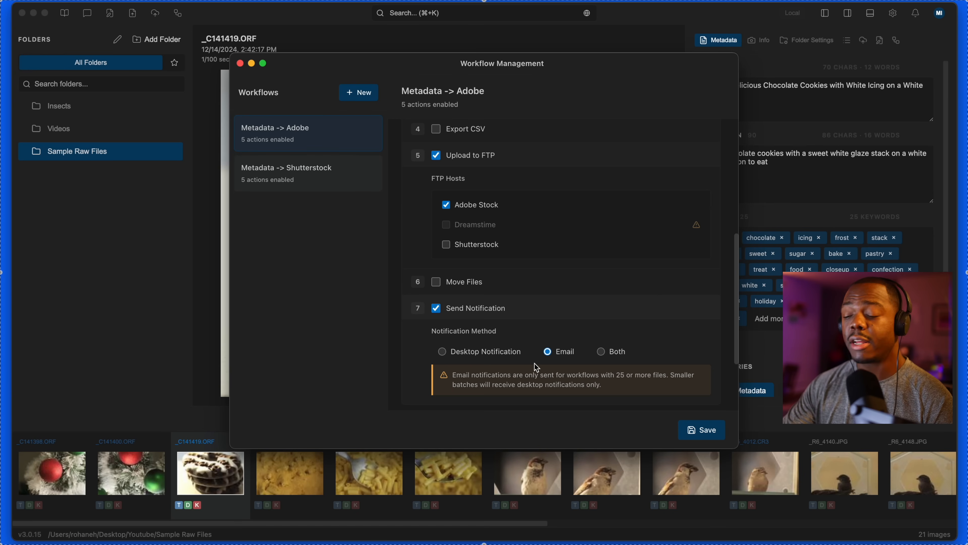
{"action": "scroll", "coordinate": [530, 366], "scroll_direction": "down", "scroll_amount": 3}
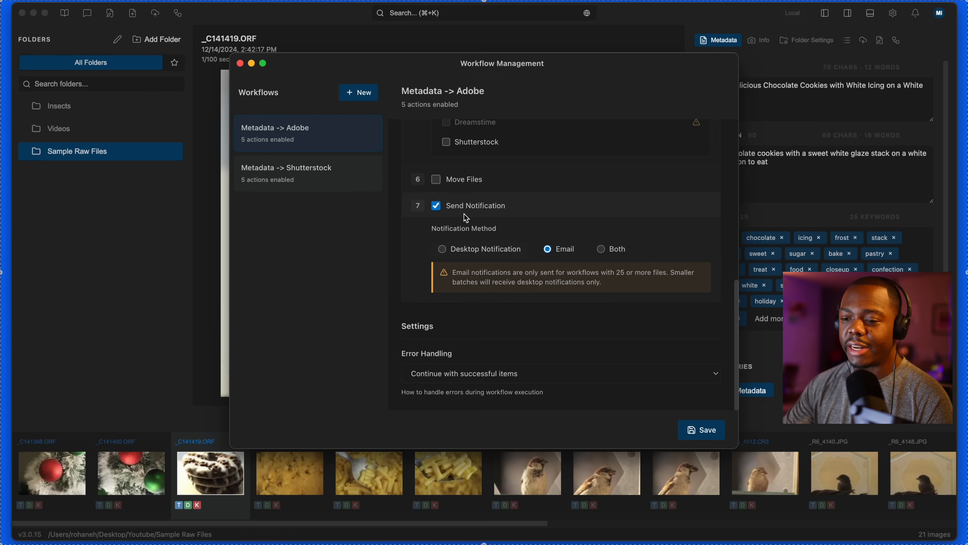
{"action": "left_click", "coordinate": [240, 63]}
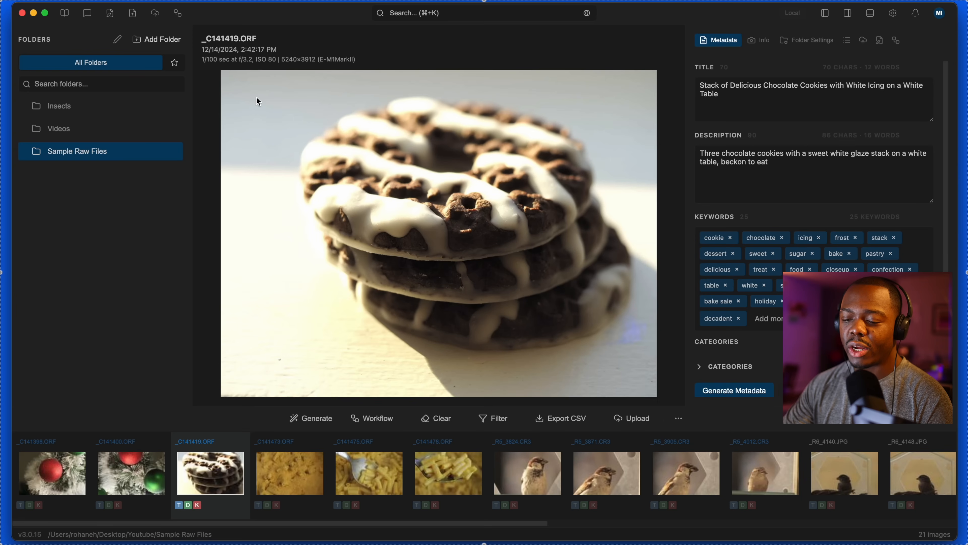
Step: Look into the Family at Wickham Park and Fam Pics folders and add Fam Pics to the folder list
{"action": "left_click", "coordinate": [154, 41]}
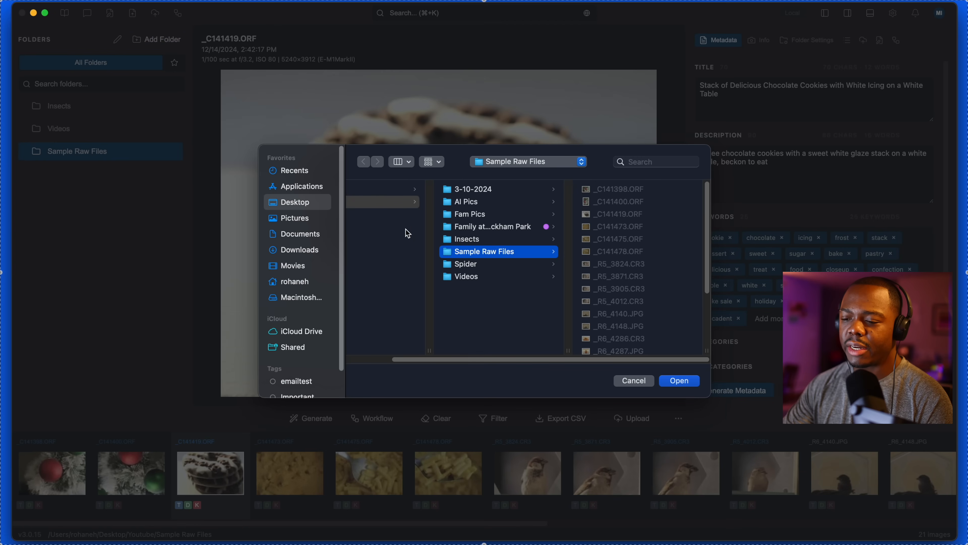
{"action": "left_click", "coordinate": [479, 229]}
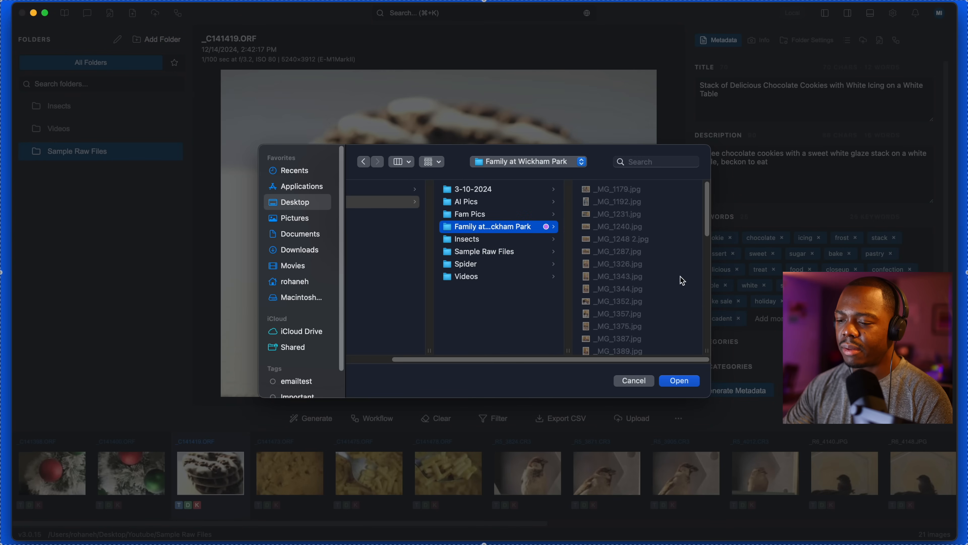
{"action": "left_click", "coordinate": [482, 214]}
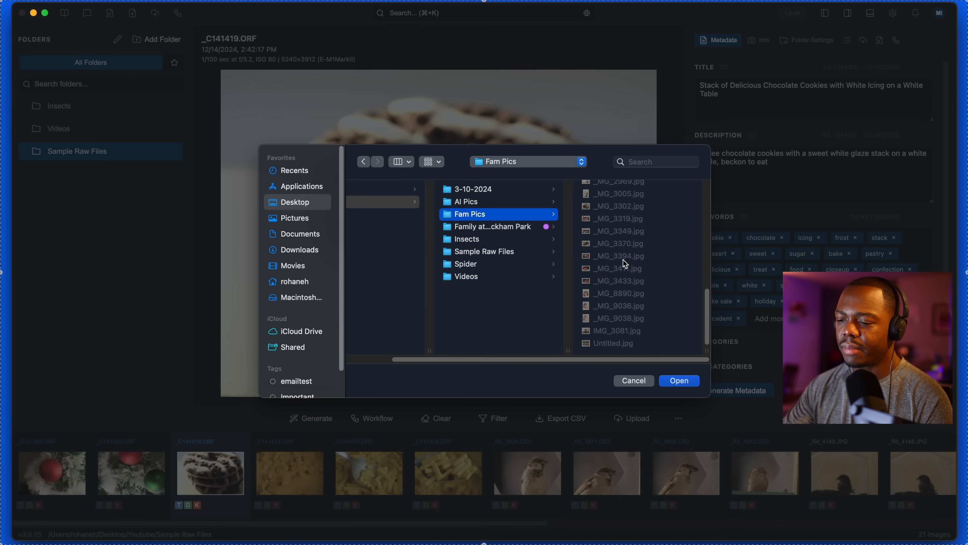
{"action": "left_click", "coordinate": [678, 381]}
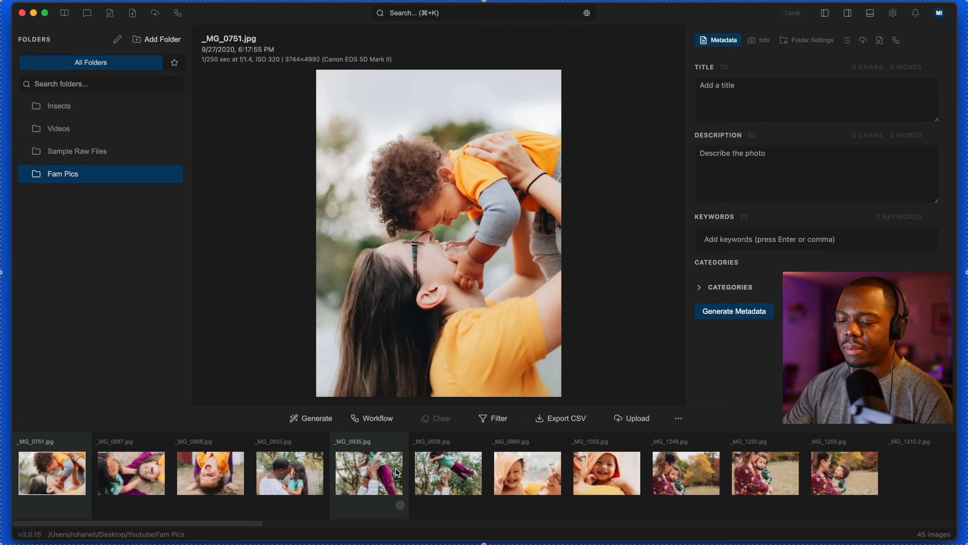
Step: Select the first 27 photos of the Fam Pics folder, from _MG_0751.jpg through _MG_2342.jpg
{"action": "left_click_drag", "start_coordinate": [249, 524], "coordinate": [137, 532]}
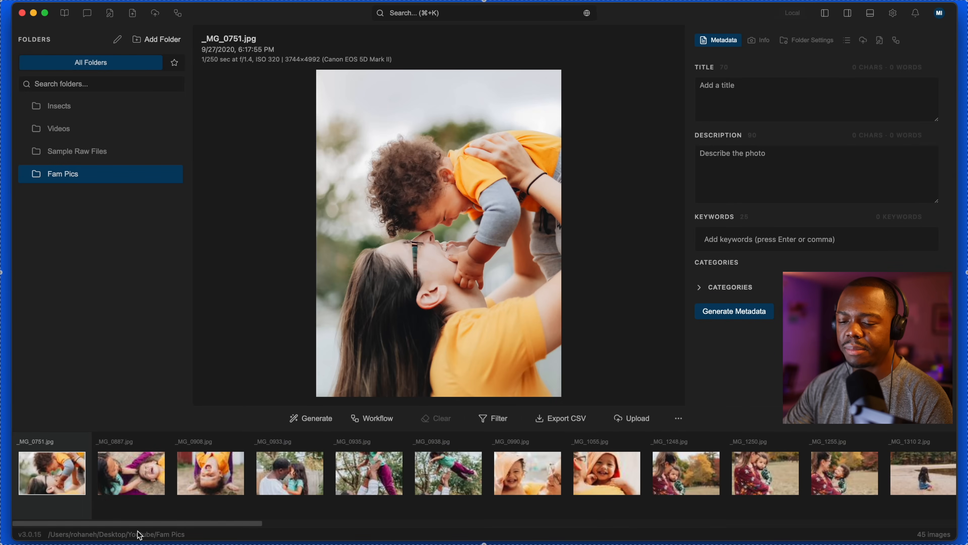
{"action": "left_click", "coordinate": [140, 500]}
{"action": "key", "text": "Left"}
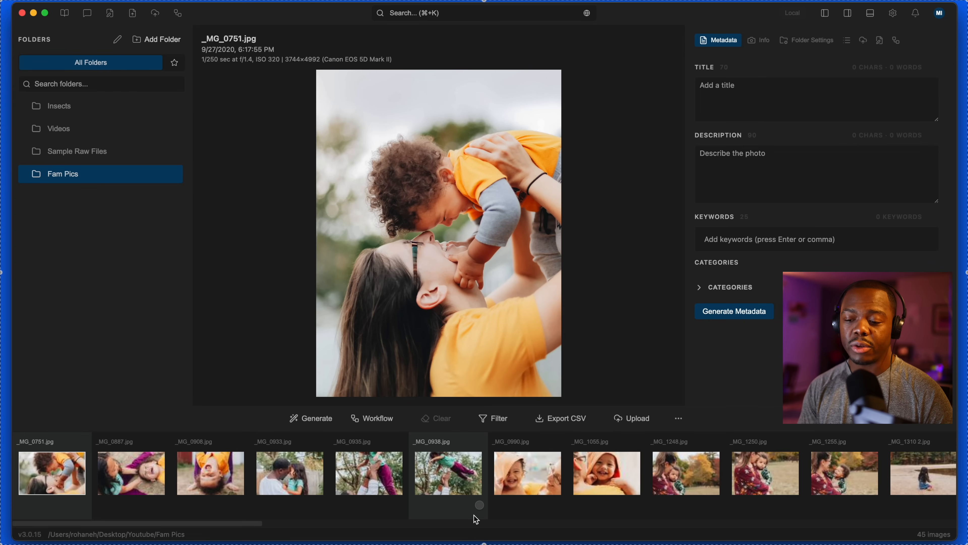
{"action": "left_click_drag", "start_coordinate": [250, 523], "coordinate": [182, 515]}
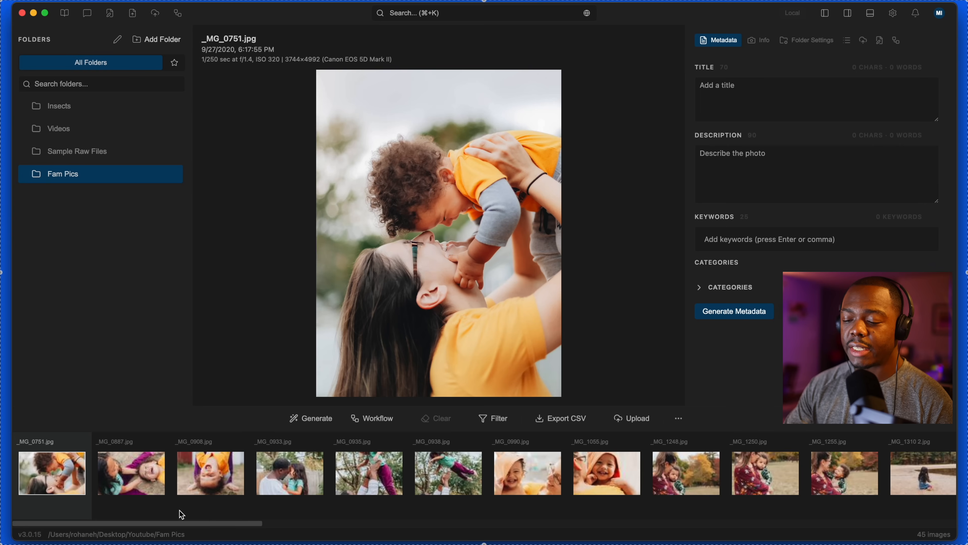
{"action": "left_click", "coordinate": [373, 422]}
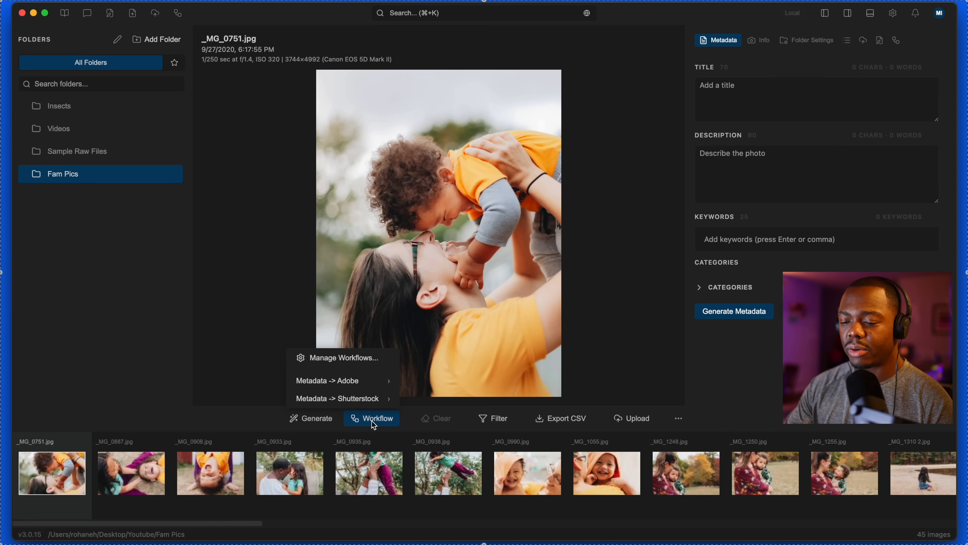
{"action": "left_click", "coordinate": [213, 523]}
{"action": "scroll", "coordinate": [192, 471], "scroll_direction": "right", "scroll_amount": 15}
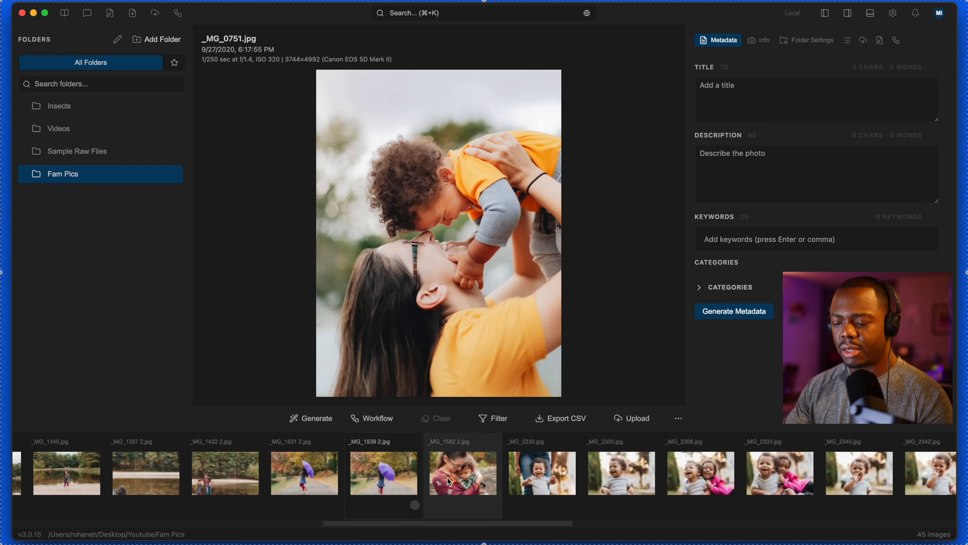
{"action": "scroll", "coordinate": [648, 473], "scroll_direction": "right", "scroll_amount": 5}
{"action": "left_click", "coordinate": [635, 493], "text": "shift"}
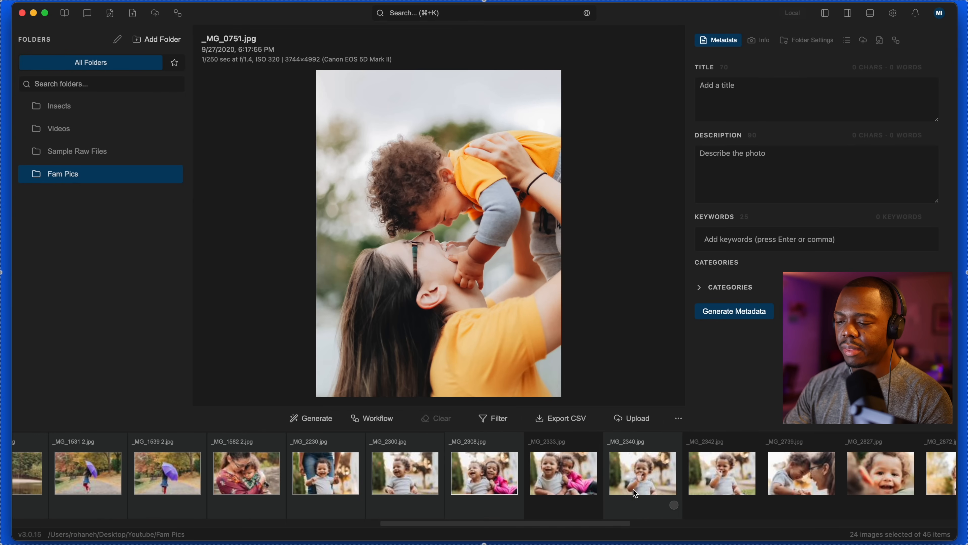
{"action": "left_click", "coordinate": [669, 476], "text": "shift"}
{"action": "left_click", "coordinate": [565, 479], "text": "shift"}
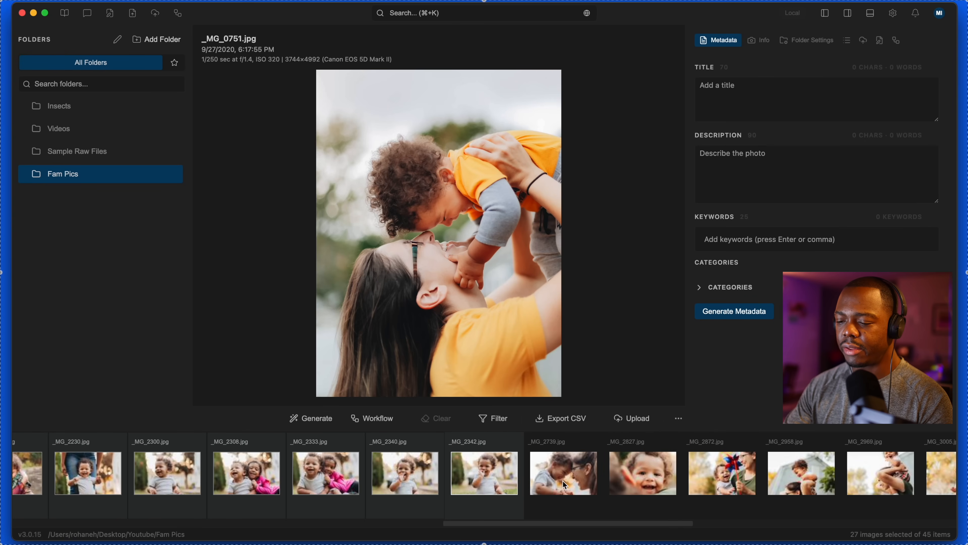
{"action": "left_click_drag", "start_coordinate": [527, 526], "coordinate": [31, 504]}
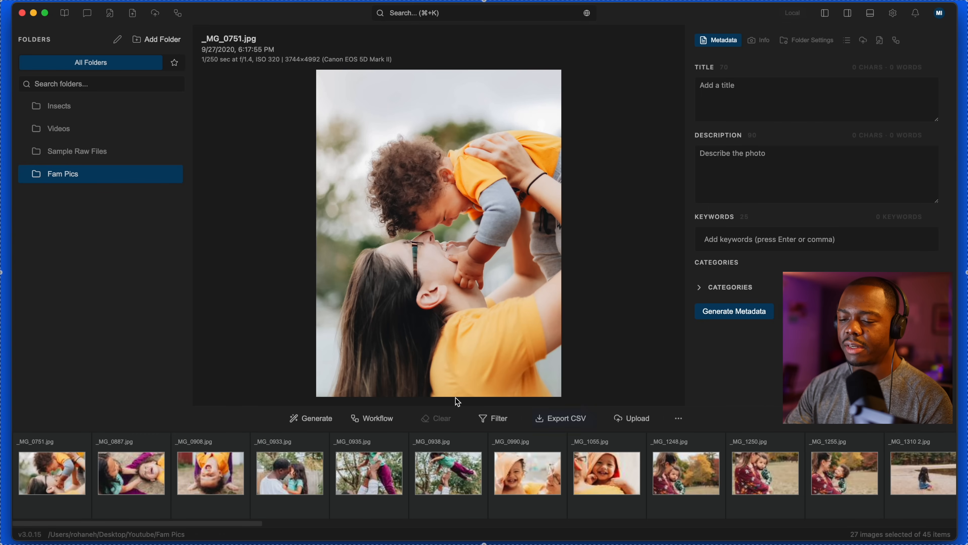
Step: Run the Metadata -> Adobe workflow on the selected images only and show the progress of active workflows
{"action": "left_click", "coordinate": [372, 419]}
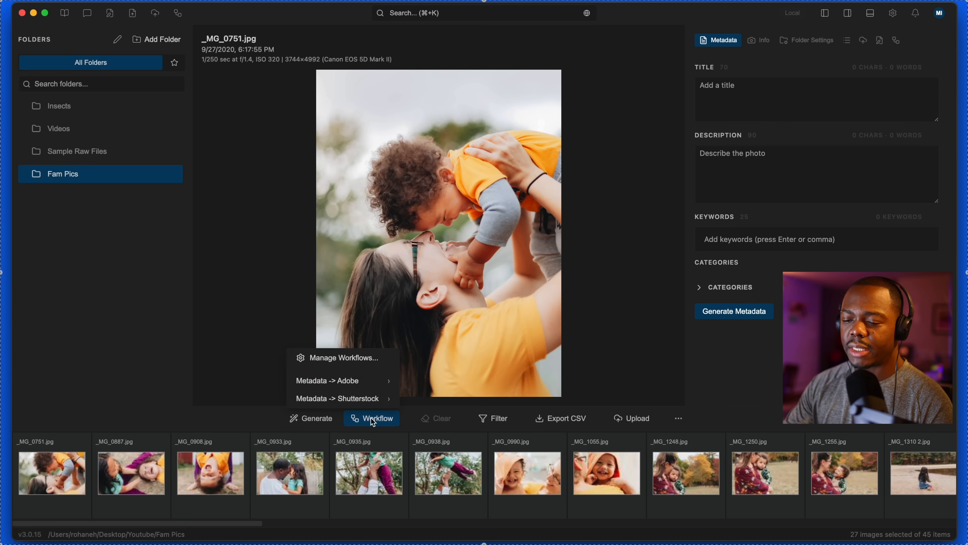
{"action": "mouse_move", "coordinate": [364, 381]}
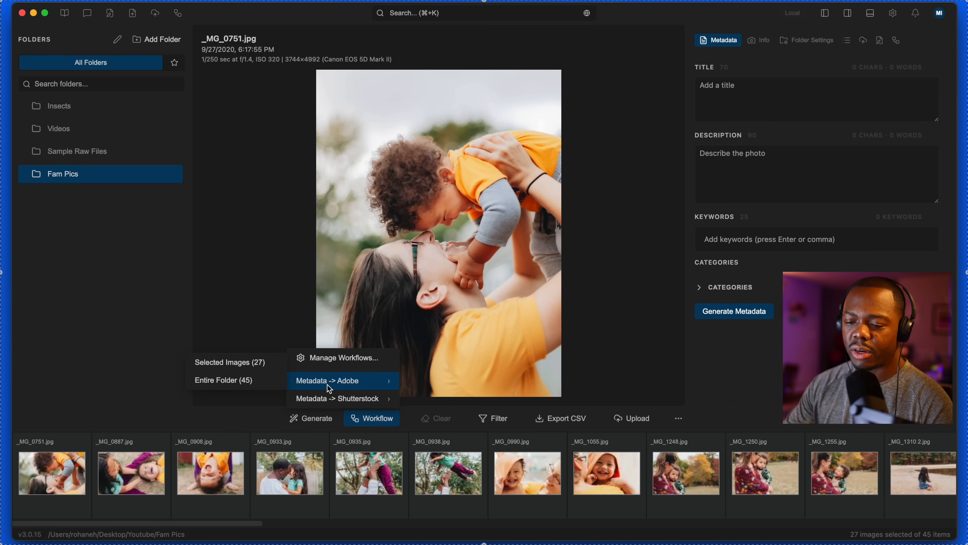
{"action": "left_click", "coordinate": [252, 367]}
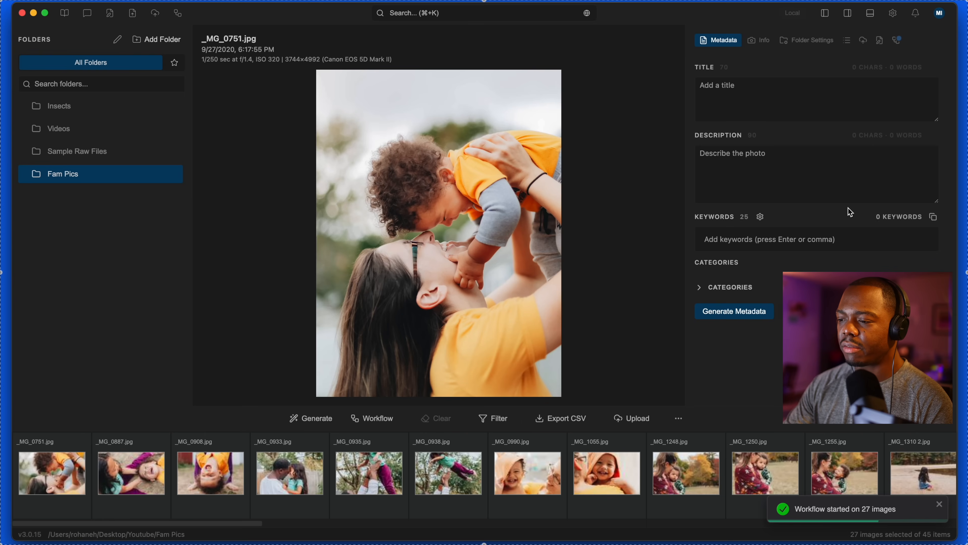
{"action": "left_click", "coordinate": [898, 41]}
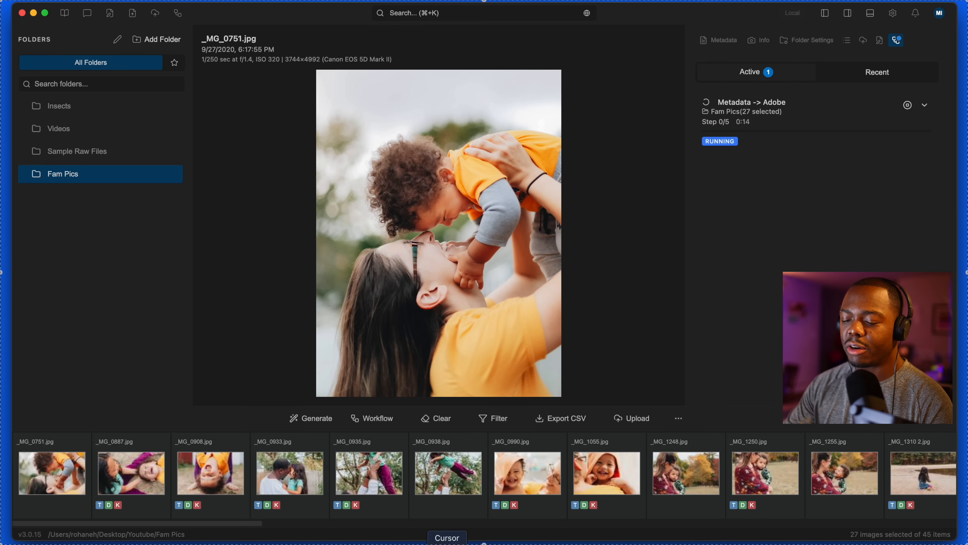
Step: Switch to Safari, refresh the Adobe Stock uploaded files page, and return to MetaPhotoAI to check the photos' upload status
{"action": "left_click", "coordinate": [260, 543]}
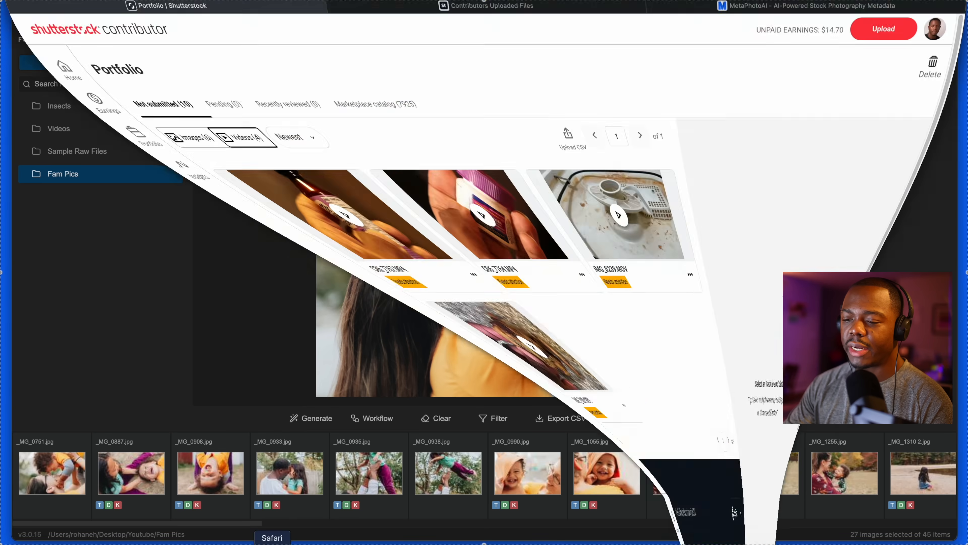
{"action": "left_click", "coordinate": [398, 41]}
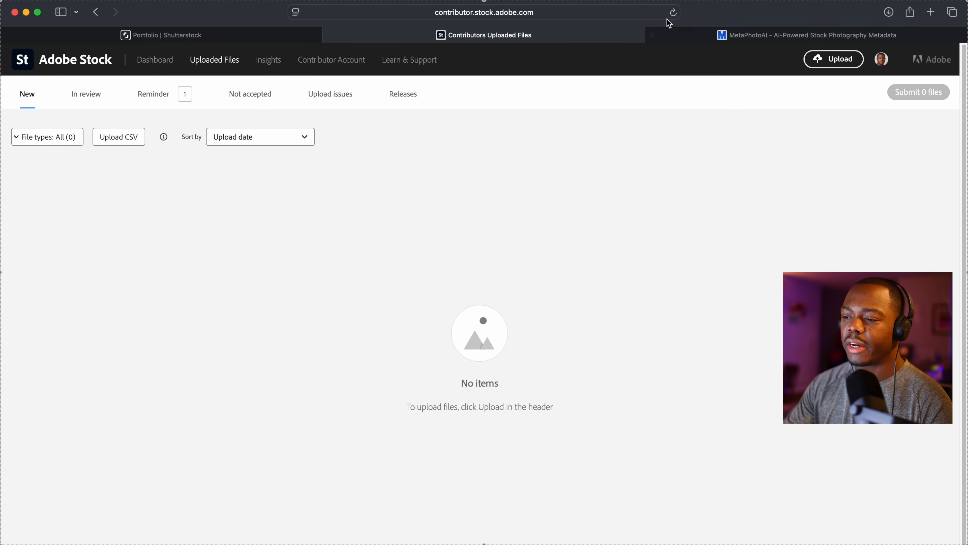
{"action": "left_click", "coordinate": [673, 12]}
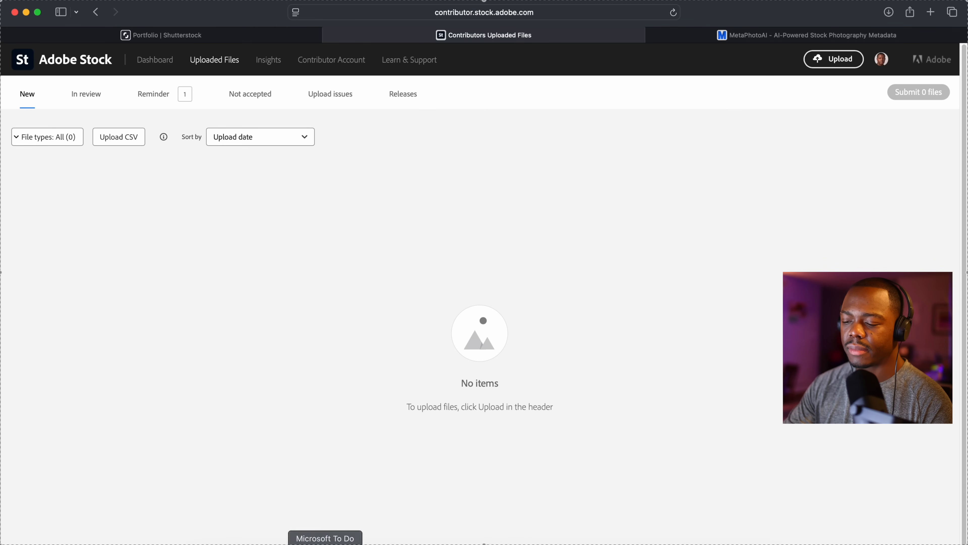
{"action": "left_click", "coordinate": [656, 542]}
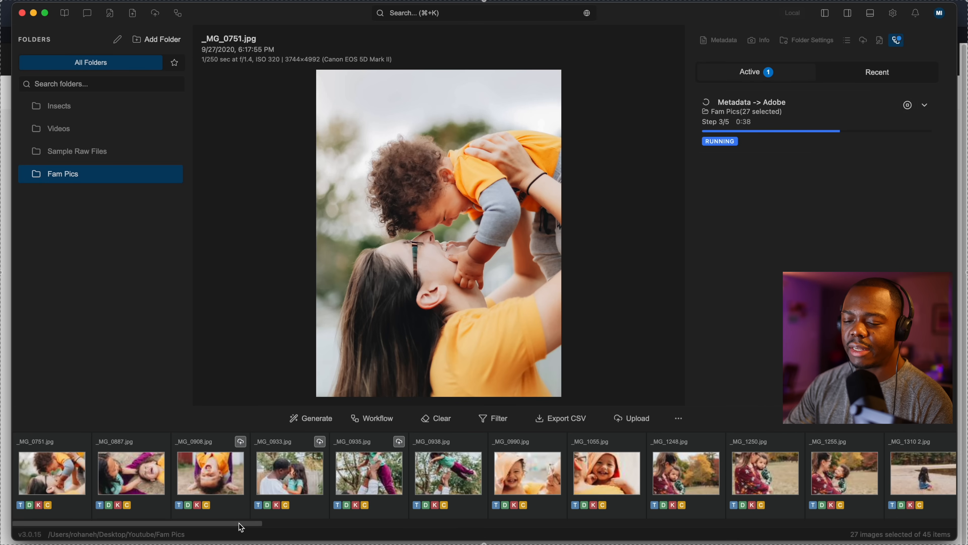
{"action": "left_click_drag", "start_coordinate": [234, 523], "coordinate": [254, 523]}
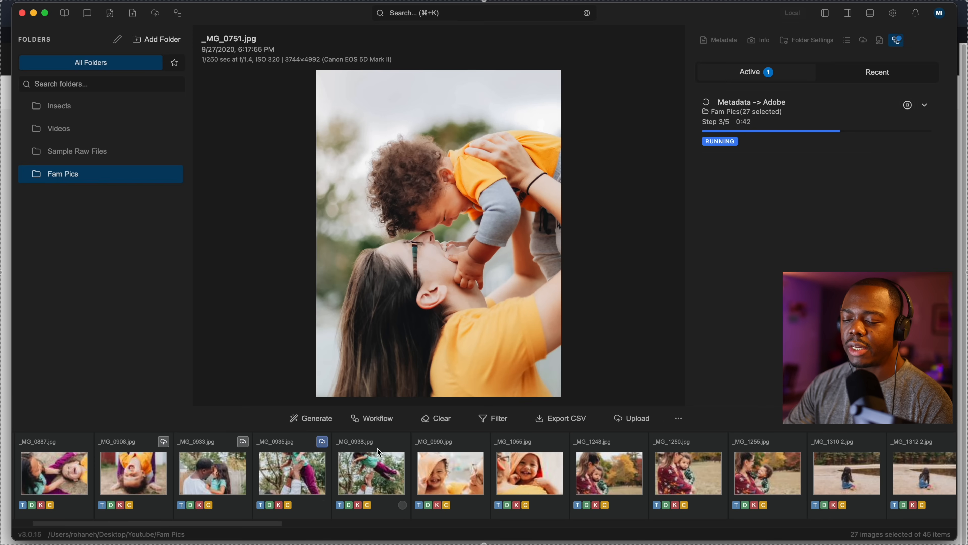
Step: Check the upload history of _MG_0935.jpg, and switch to Safari to refresh the Adobe Stock uploaded files page
{"action": "left_click", "coordinate": [325, 446]}
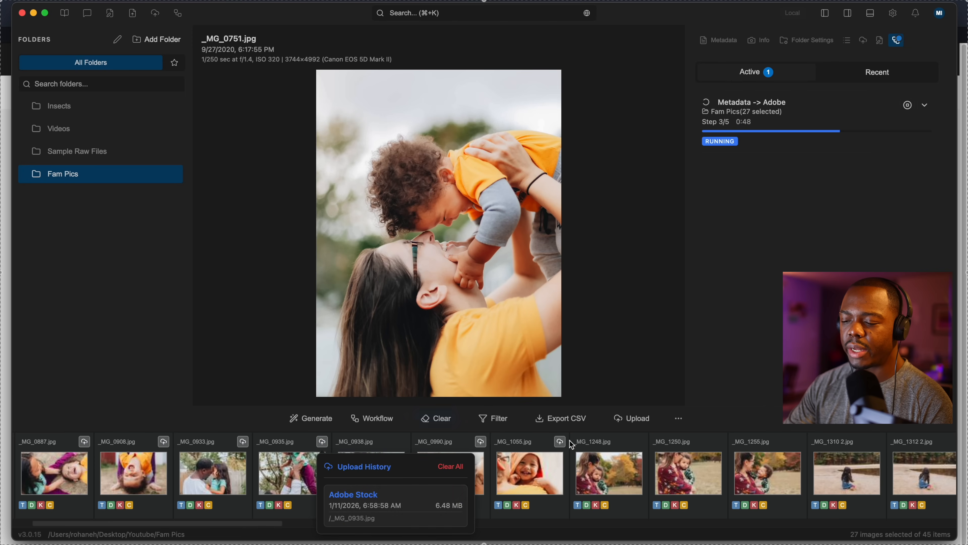
{"action": "left_click", "coordinate": [368, 527]}
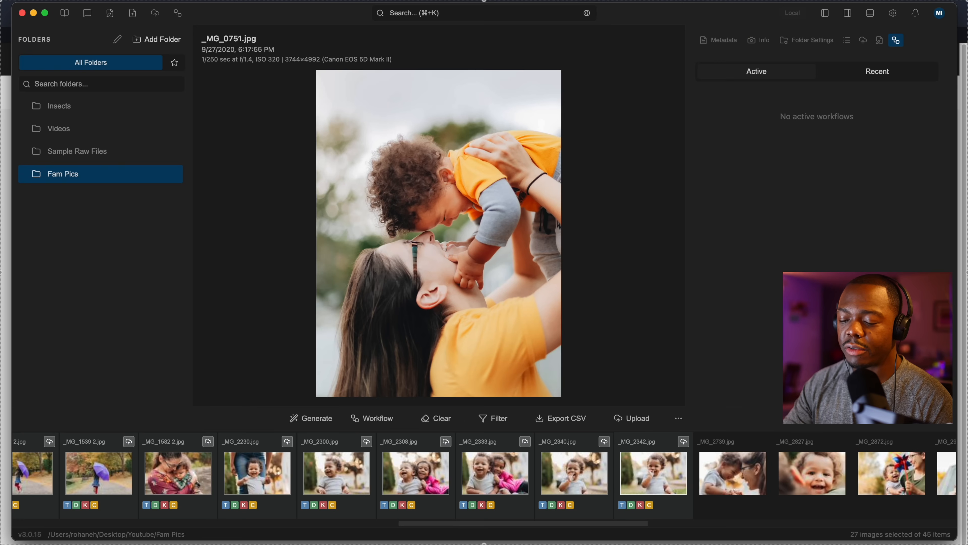
{"action": "left_click", "coordinate": [520, 537]}
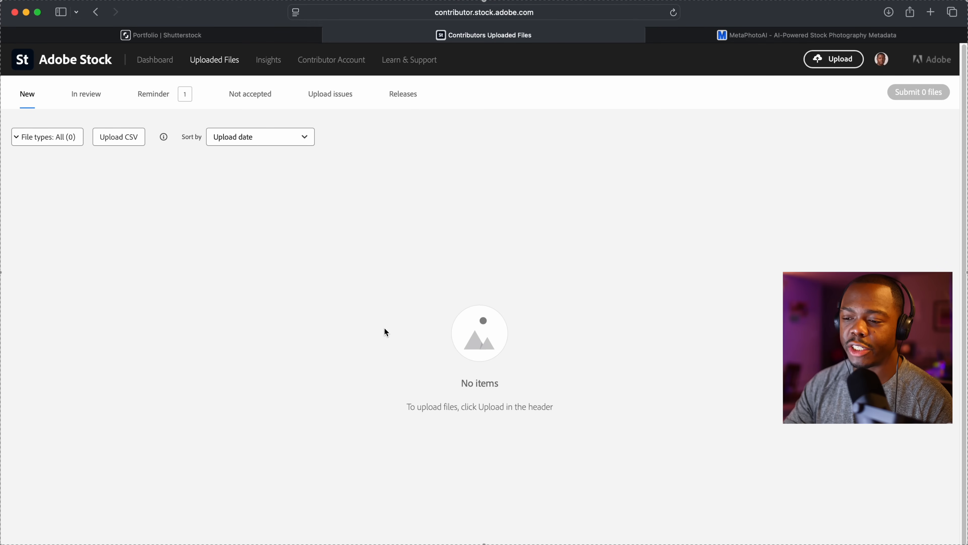
{"action": "left_click", "coordinate": [673, 12]}
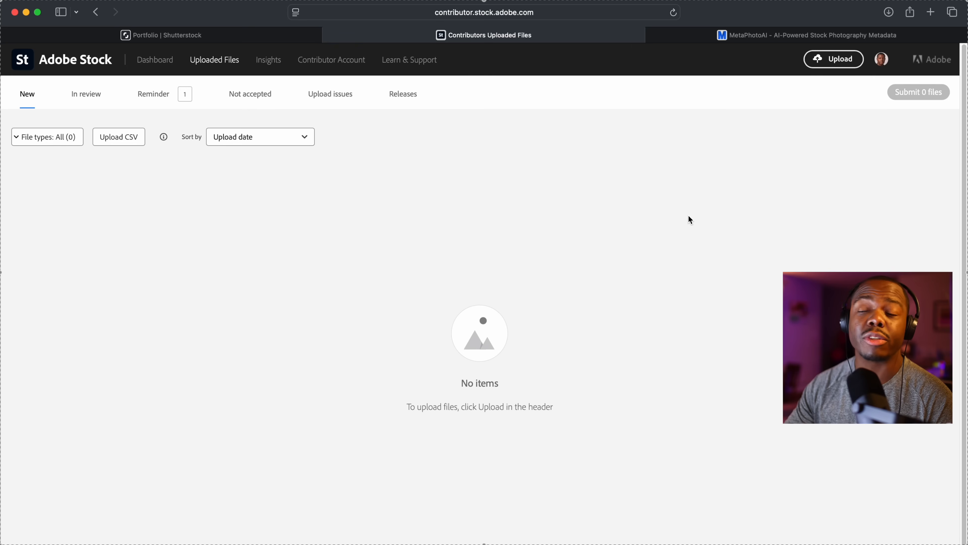
{"action": "left_click", "coordinate": [673, 13]}
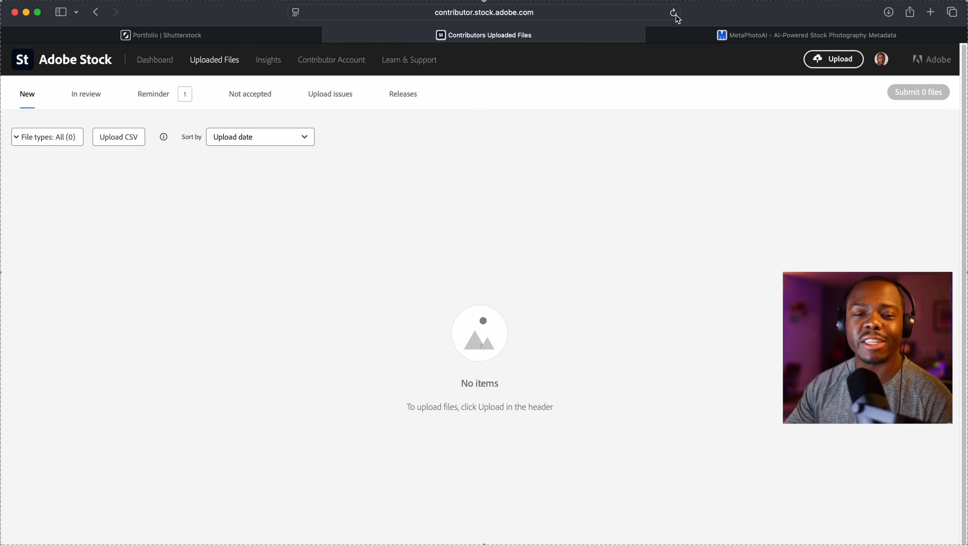
{"action": "left_click", "coordinate": [674, 12]}
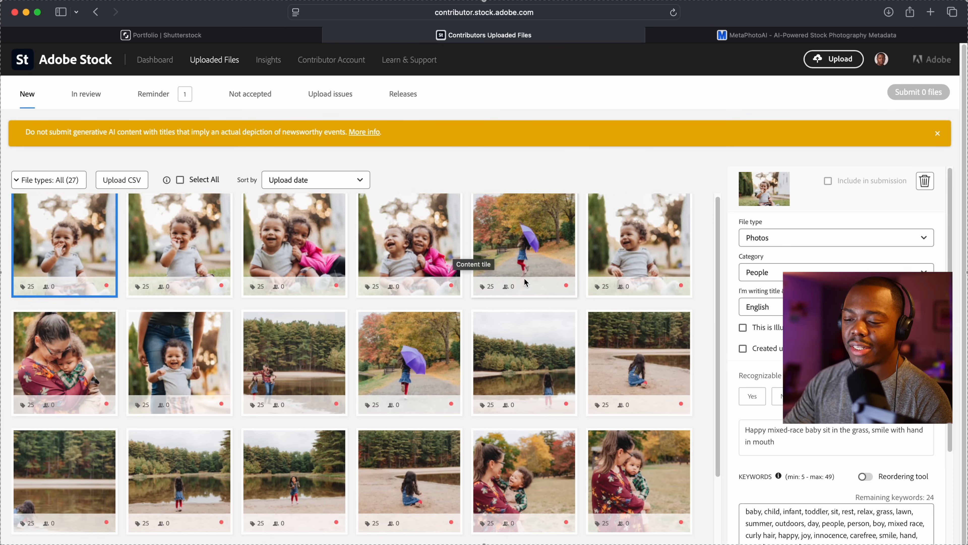
Step: Look through the uploaded family photos on the Adobe Stock page and examine several of them individually
{"action": "scroll", "coordinate": [467, 285], "scroll_direction": "down", "scroll_amount": 5}
{"action": "scroll", "coordinate": [467, 284], "scroll_direction": "up", "scroll_amount": 5}
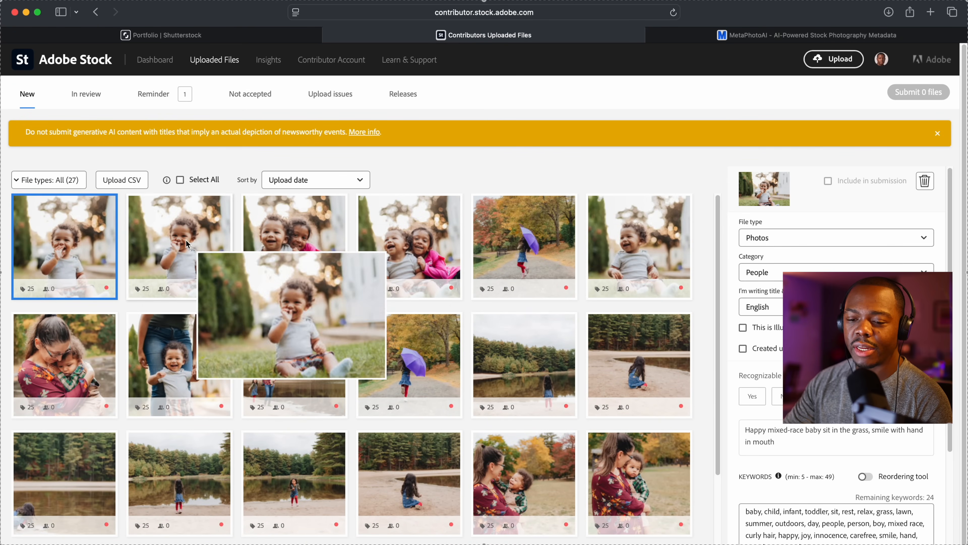
{"action": "left_click", "coordinate": [185, 240]}
{"action": "left_click", "coordinate": [330, 247]}
{"action": "left_click", "coordinate": [440, 240]}
{"action": "left_click", "coordinate": [533, 259]}
{"action": "left_click", "coordinate": [409, 358]}
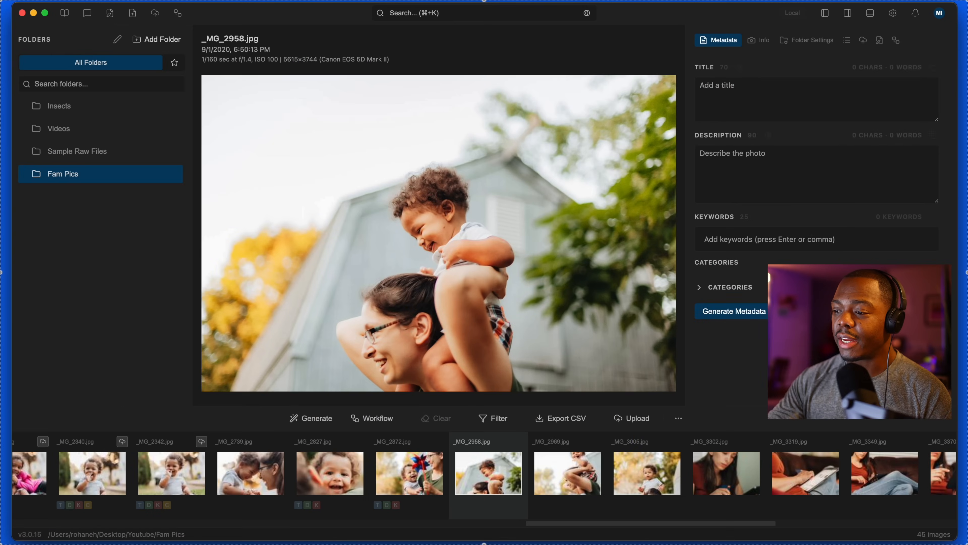
Step: Look through the global settings, including Location, Titles, Categories, CSV Files, Rules/Warnings, Uploading and System Prompts, and close them
{"action": "left_click", "coordinate": [893, 13]}
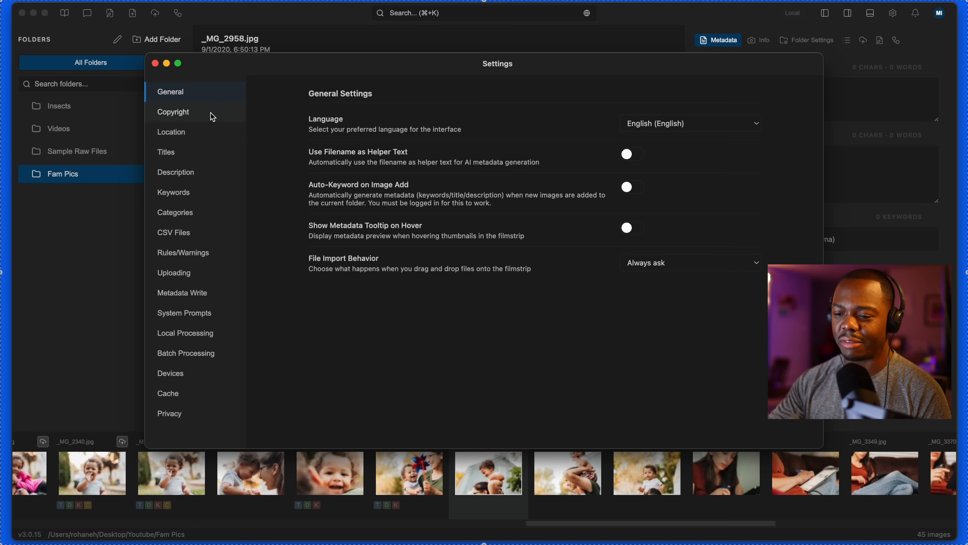
{"action": "left_click", "coordinate": [182, 135]}
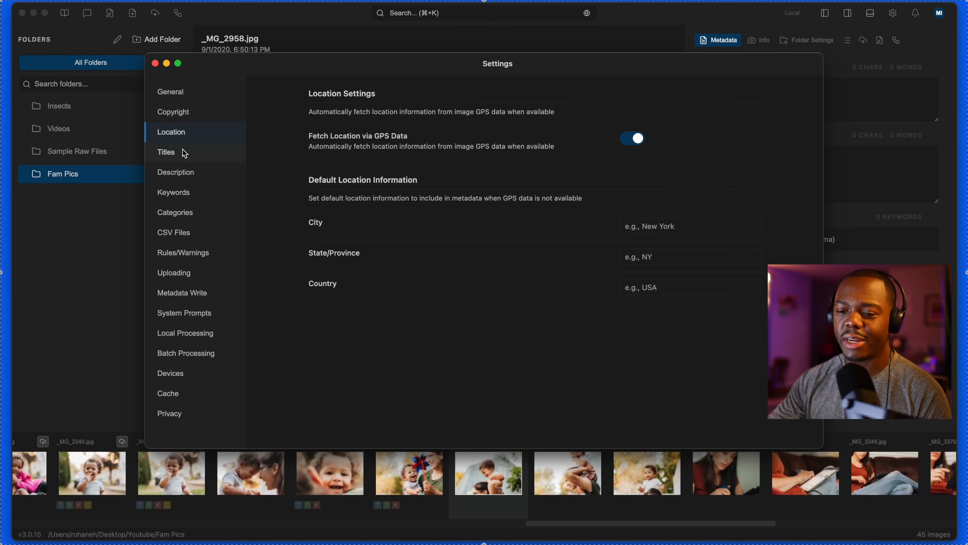
{"action": "left_click", "coordinate": [183, 152]}
{"action": "left_click", "coordinate": [179, 213]}
{"action": "left_click", "coordinate": [186, 233]}
{"action": "left_click", "coordinate": [198, 253]}
{"action": "left_click", "coordinate": [206, 273]}
{"action": "left_click", "coordinate": [192, 310]}
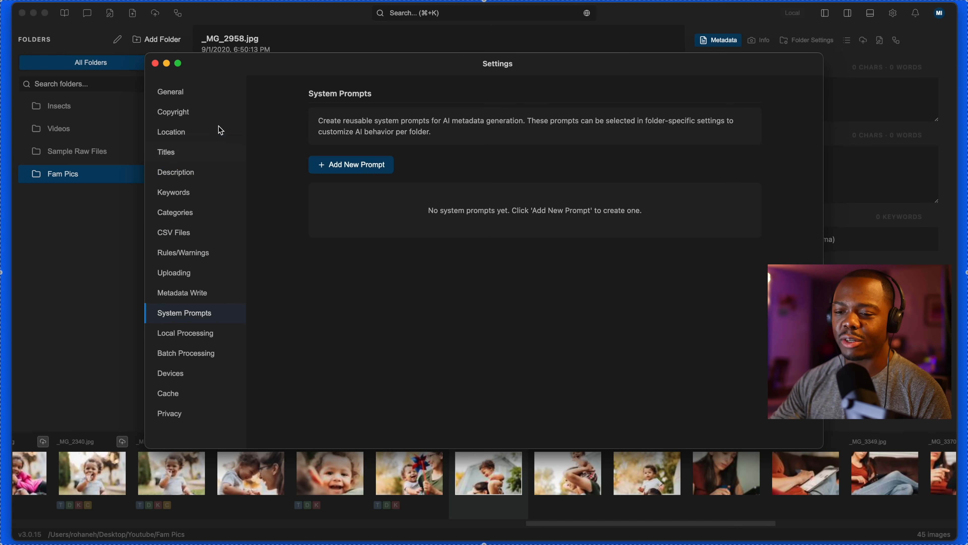
{"action": "left_click", "coordinate": [155, 63]}
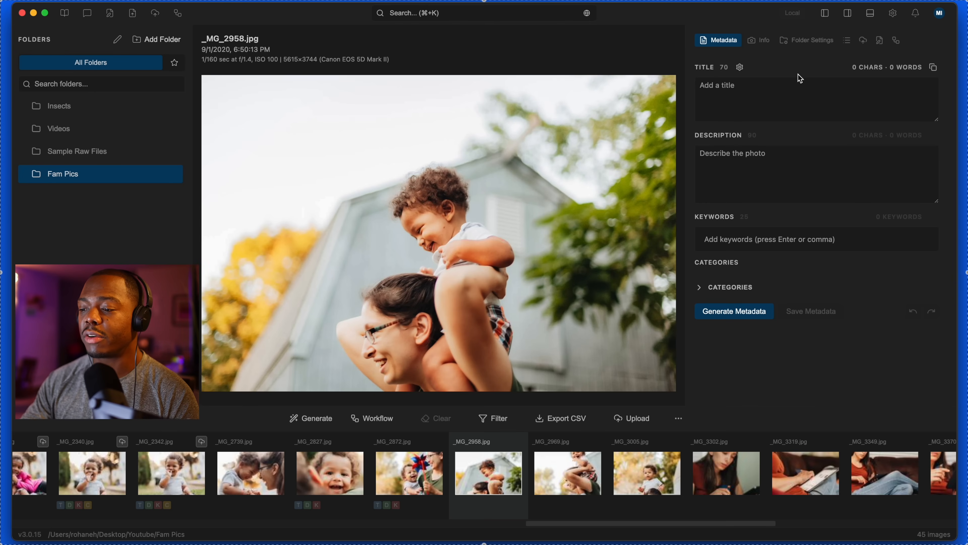
Step: Enable folder settings for the Fam Pics folder and return to the metadata of _MG_2958.jpg
{"action": "left_click", "coordinate": [805, 40]}
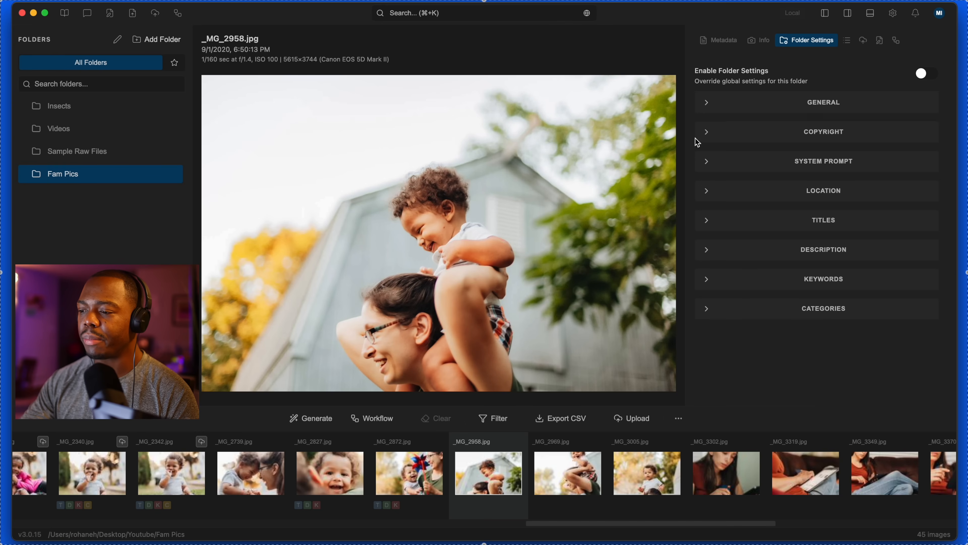
{"action": "left_click", "coordinate": [923, 74]}
{"action": "left_click", "coordinate": [722, 41]}
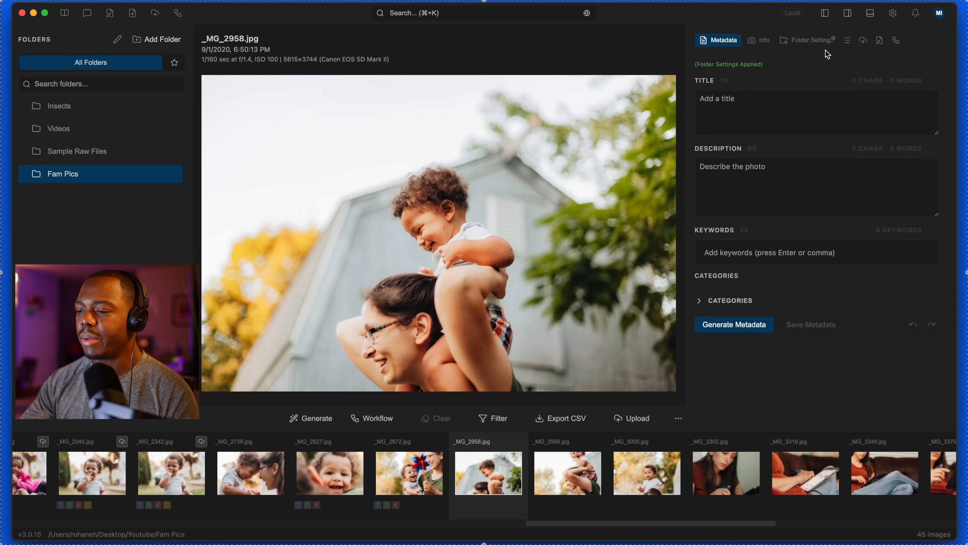
Step: Examine the options in the Fam Pics folder settings, from General, Copyright and System Prompt through Location, Titles, Description and Keywords
{"action": "left_click", "coordinate": [822, 42]}
{"action": "left_click", "coordinate": [807, 100]}
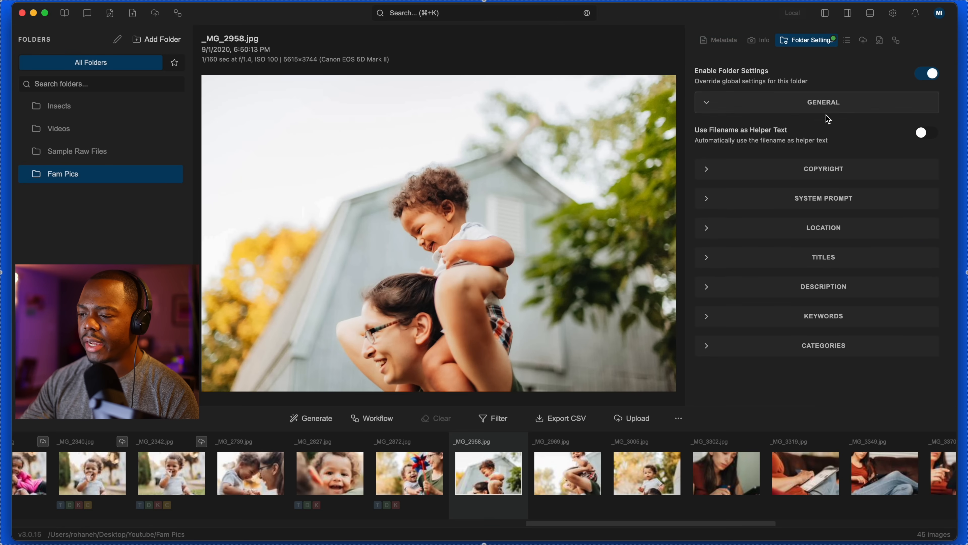
{"action": "left_click", "coordinate": [825, 169]}
{"action": "left_click", "coordinate": [805, 267]}
{"action": "scroll", "coordinate": [810, 211], "scroll_direction": "down", "scroll_amount": 5}
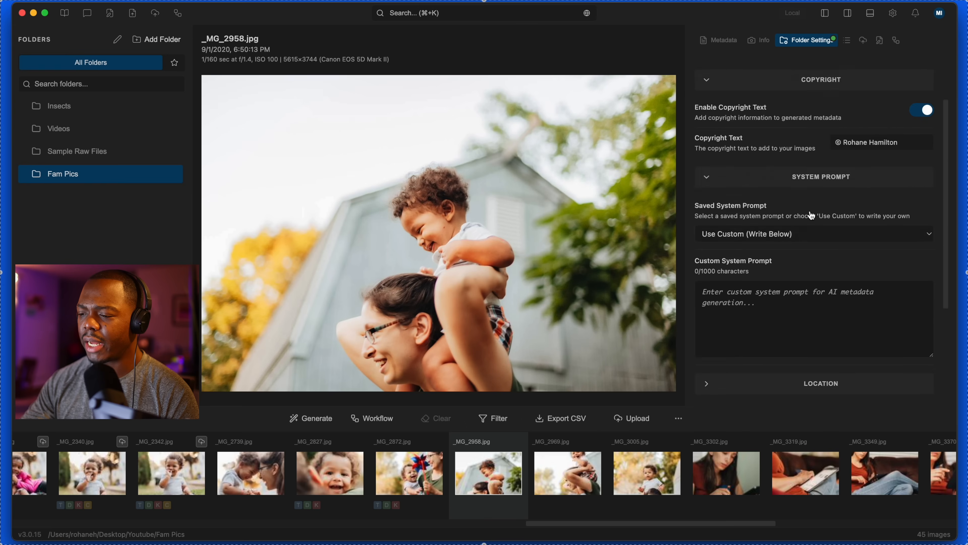
{"action": "left_click", "coordinate": [805, 271]}
{"action": "scroll", "coordinate": [808, 245], "scroll_direction": "down", "scroll_amount": 3}
{"action": "left_click", "coordinate": [807, 296]}
{"action": "scroll", "coordinate": [810, 291], "scroll_direction": "down", "scroll_amount": 5}
{"action": "left_click", "coordinate": [811, 325]}
{"action": "scroll", "coordinate": [807, 307], "scroll_direction": "down", "scroll_amount": 3}
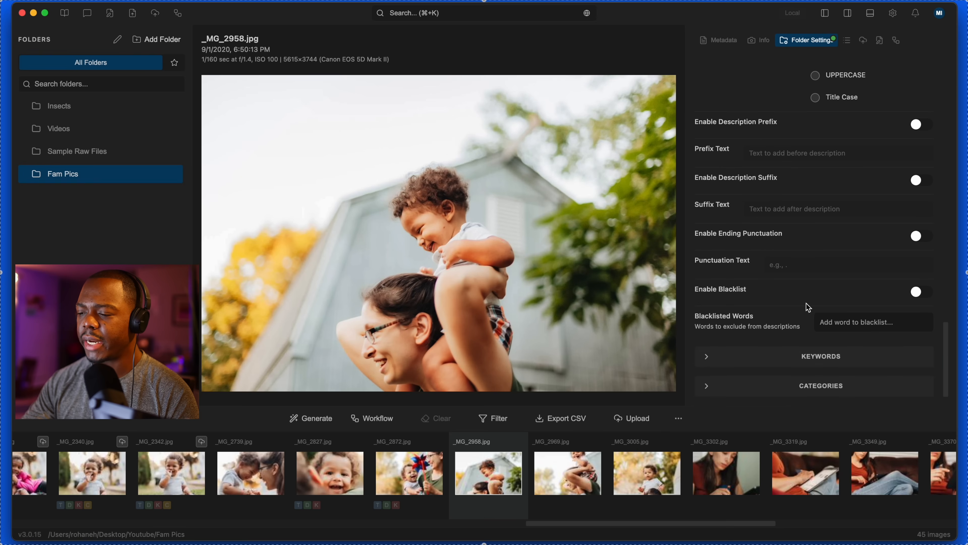
{"action": "left_click", "coordinate": [818, 365]}
{"action": "scroll", "coordinate": [814, 340], "scroll_direction": "down", "scroll_amount": 5}
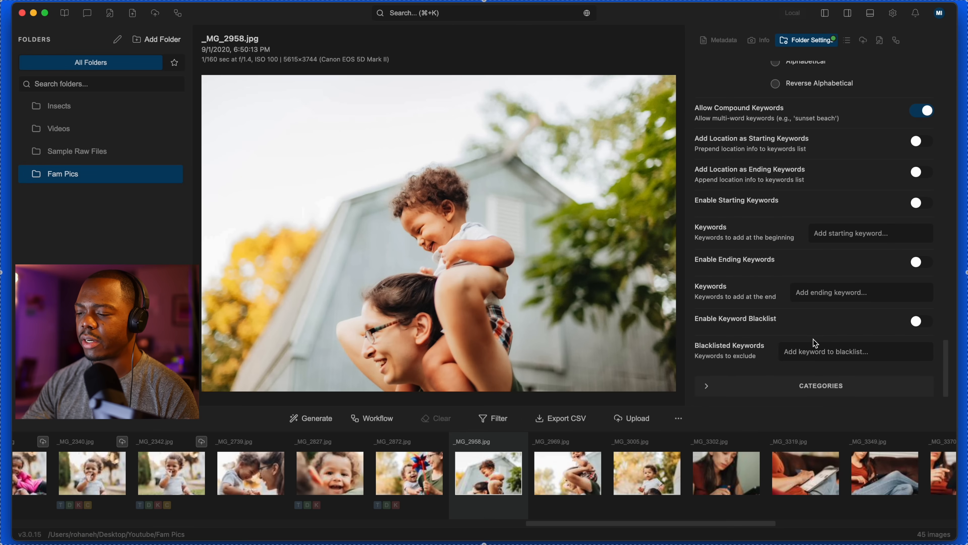
Step: Collapse the General, Copyright, System Prompt, Location and Titles sections of the Fam Pics folder settings
{"action": "scroll", "coordinate": [865, 213], "scroll_direction": "up", "scroll_amount": 20}
{"action": "left_click", "coordinate": [835, 167]}
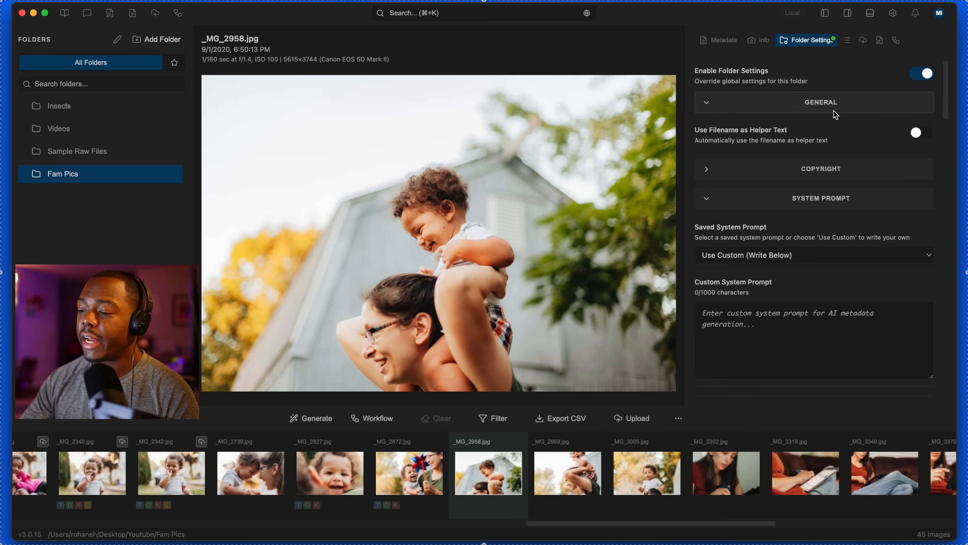
{"action": "left_click", "coordinate": [834, 109]}
{"action": "left_click", "coordinate": [825, 160]}
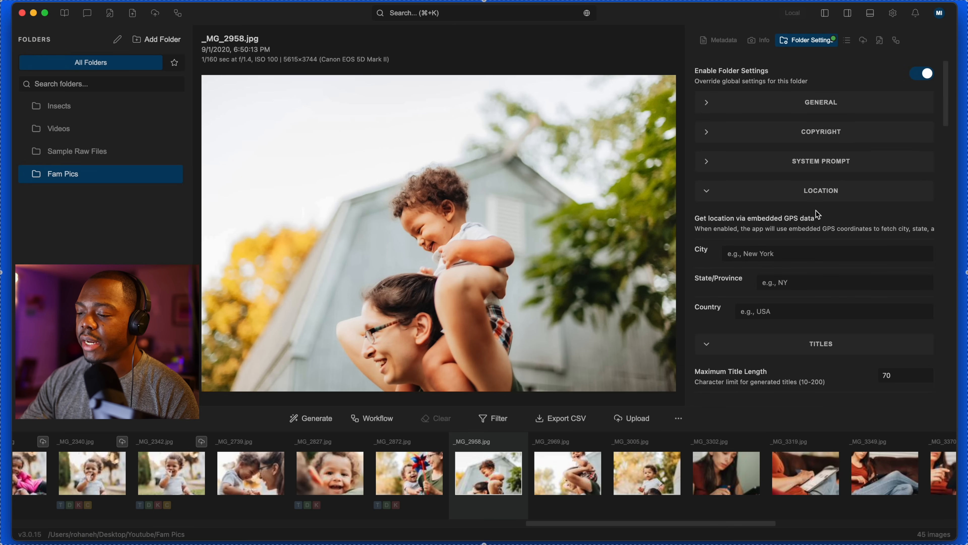
{"action": "left_click", "coordinate": [821, 191]}
{"action": "left_click", "coordinate": [822, 214]}
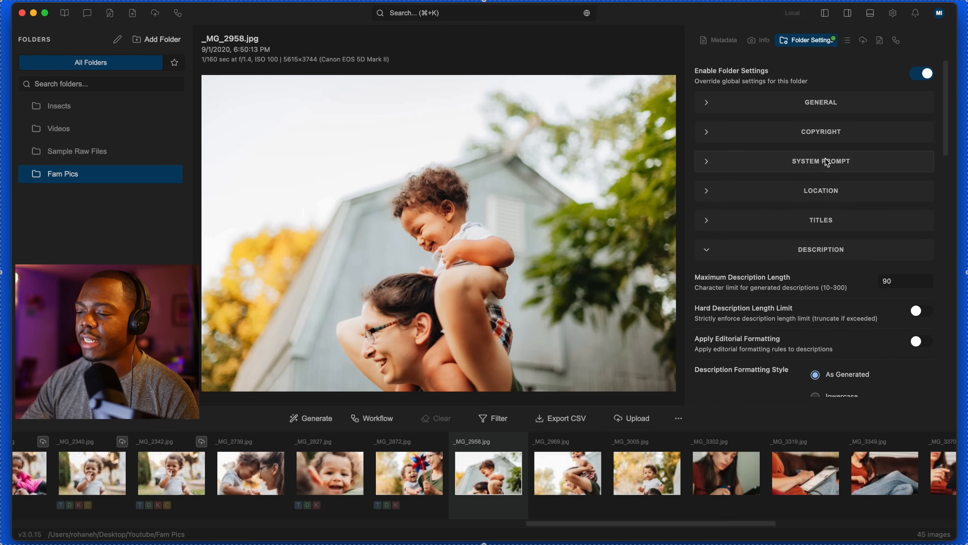
Step: Enter the folder's custom system prompt: please add "--tester" as a suffix for the title and the description. also please add "tester" as a keyword
{"action": "left_click", "coordinate": [826, 158]}
{"action": "left_click", "coordinate": [772, 290]}
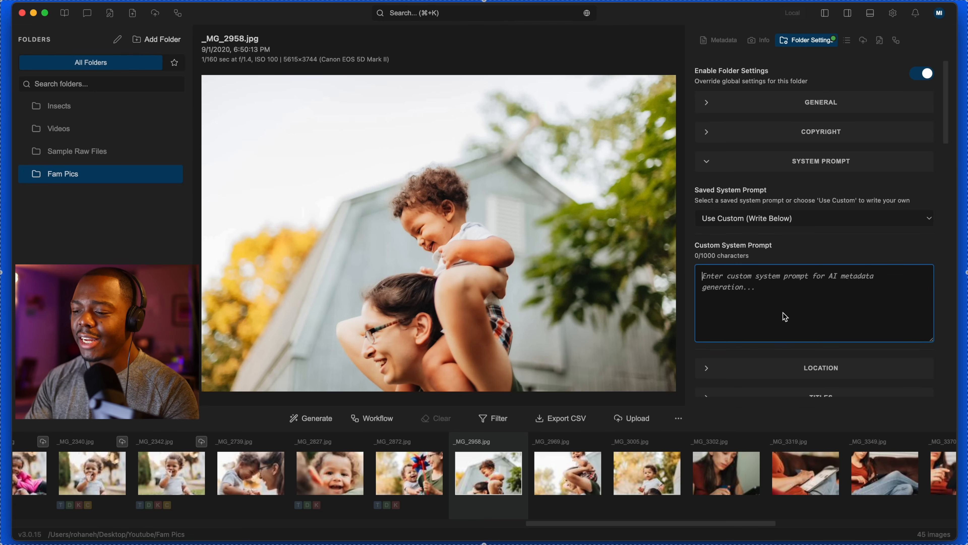
{"action": "type", "text": "please add \"-- "}
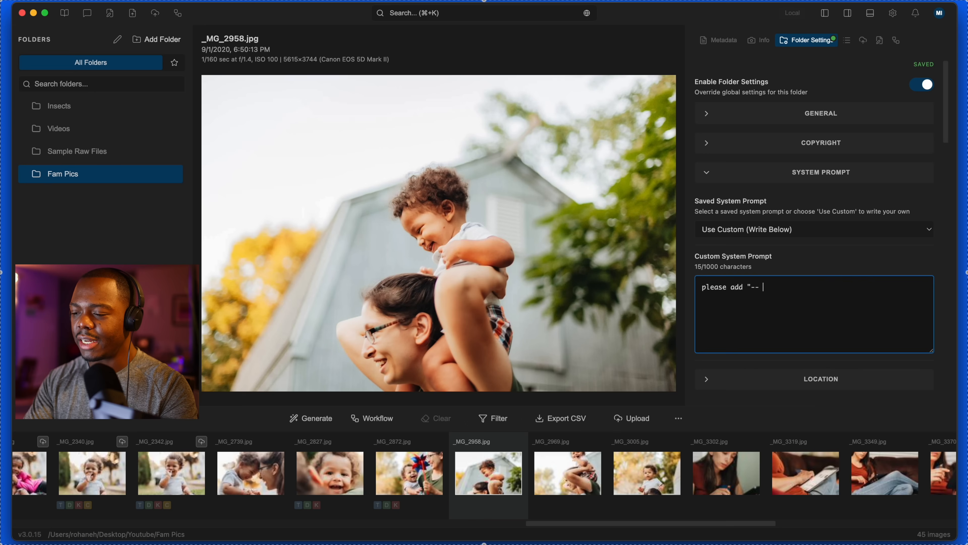
{"action": "type", "text": "tester"}
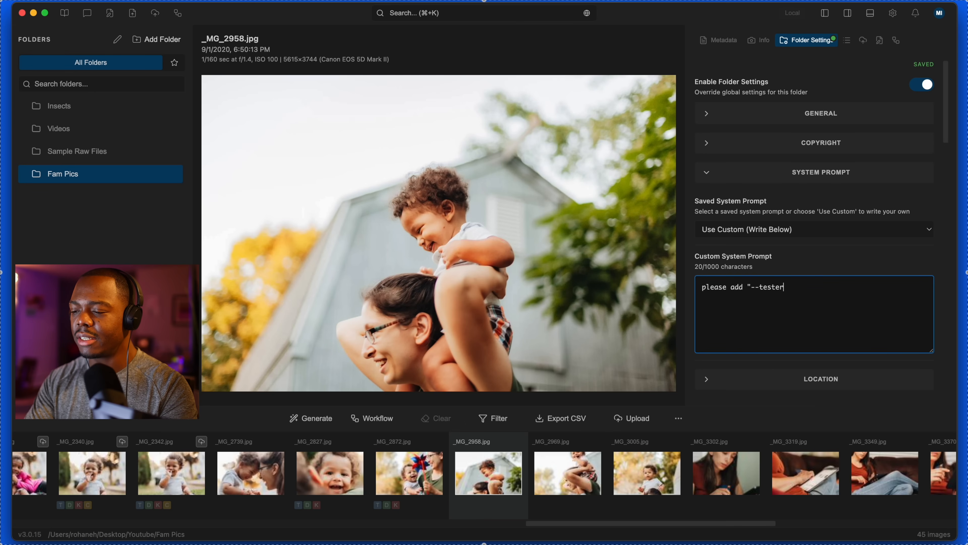
{"action": "type", "text": "\" "}
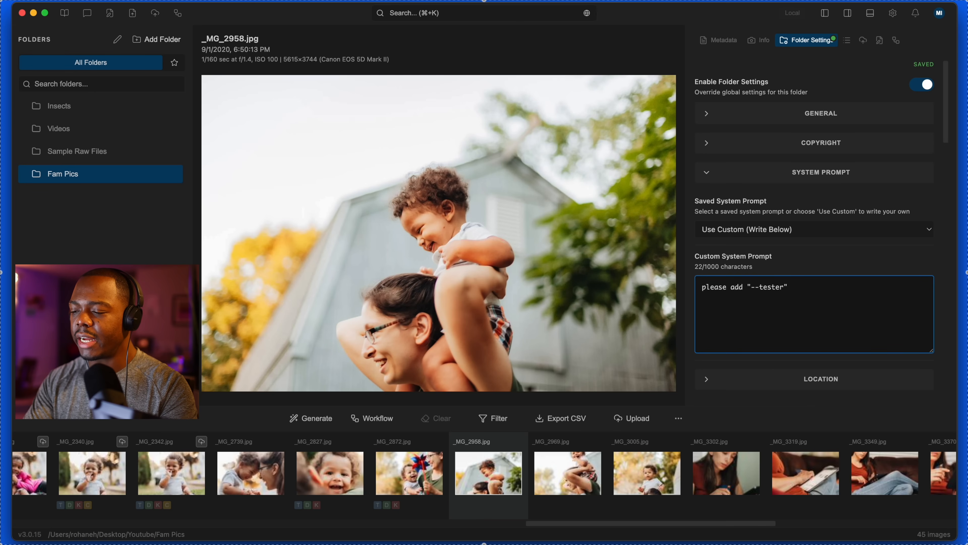
{"action": "type", "text": "as a su"}
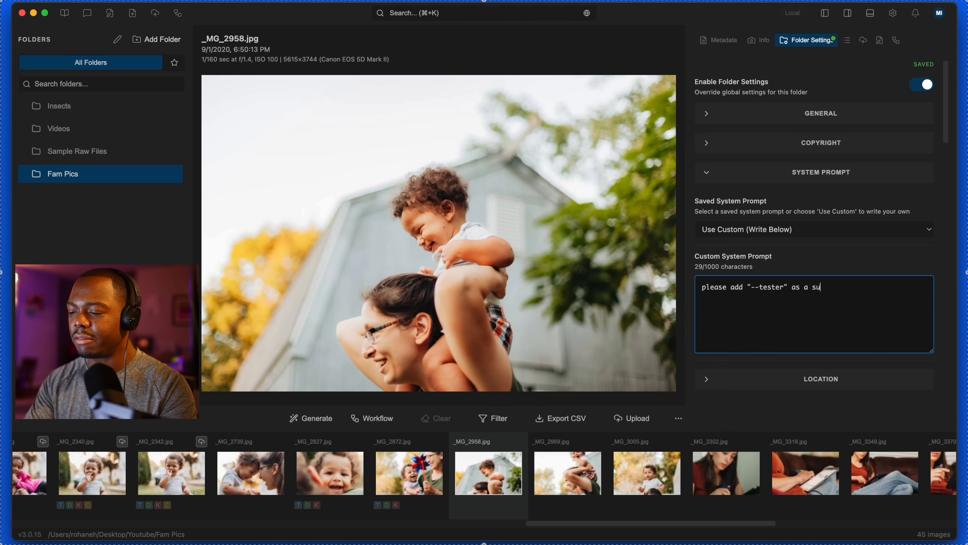
{"action": "type", "text": "ffix for the"}
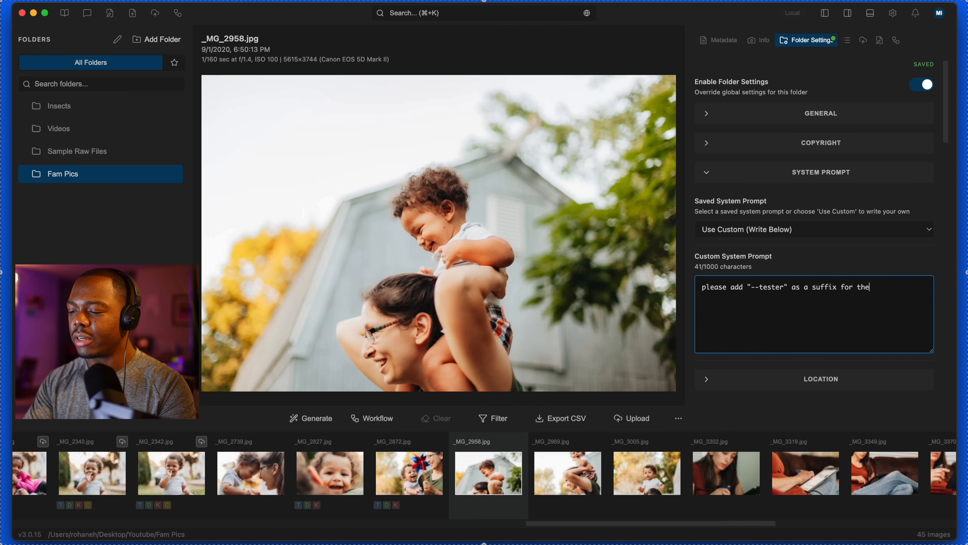
{"action": "type", "text": " title and t"}
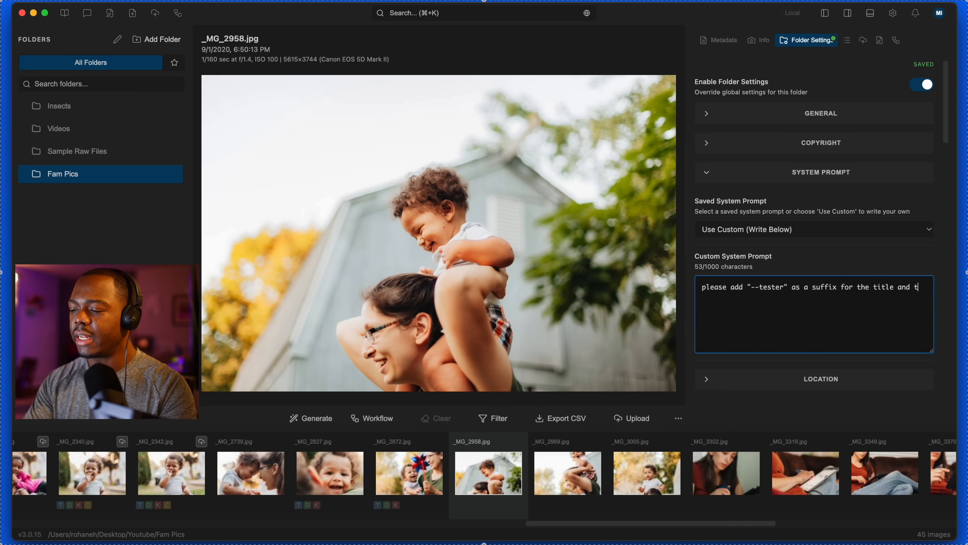
{"action": "type", "text": "he description"}
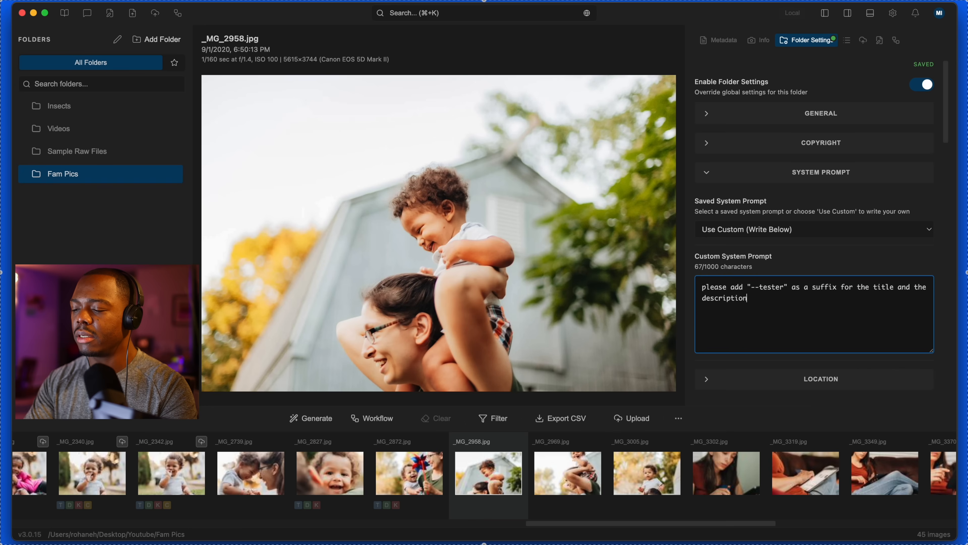
{"action": "type", "text": ". also "}
{"action": "type", "text": "please "}
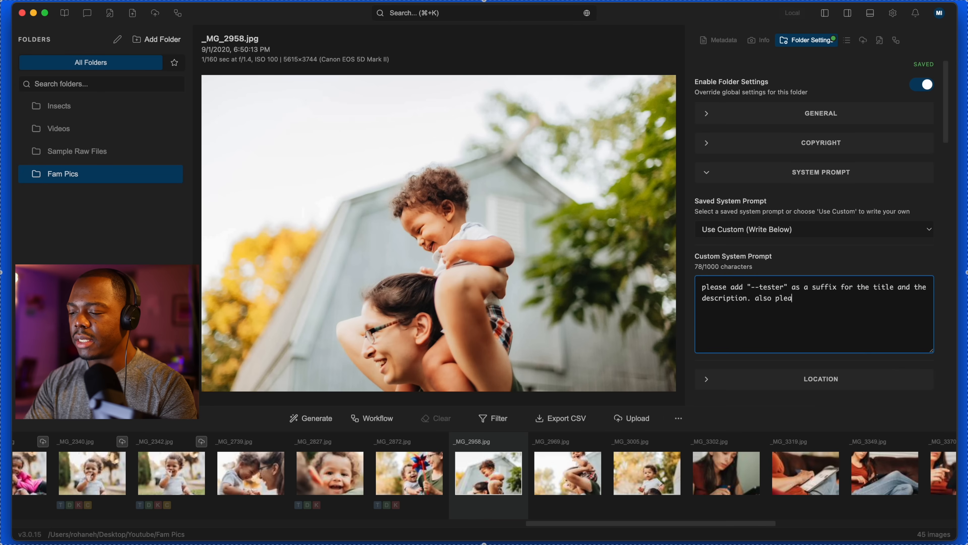
{"action": "type", "text": "add \"tester\" as a keyword."}
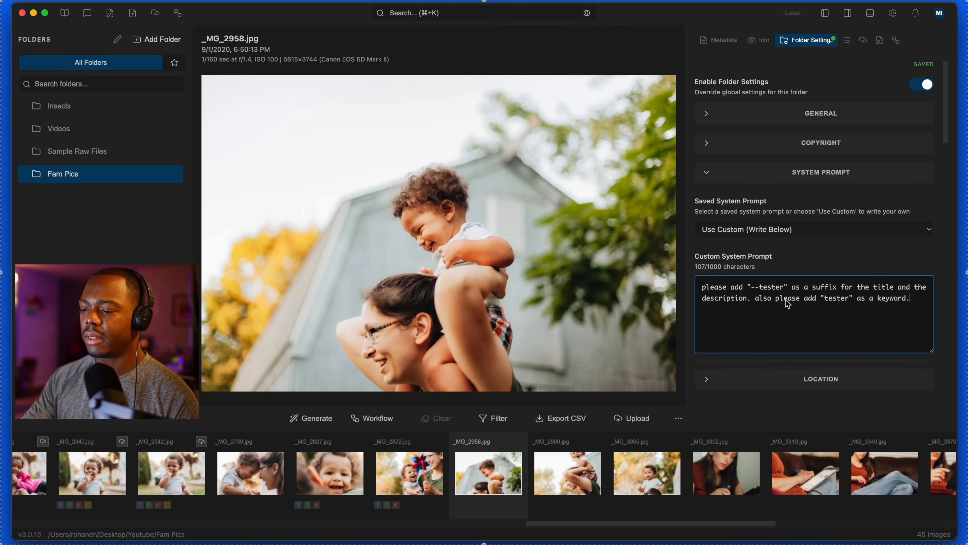
{"action": "left_click", "coordinate": [791, 265]}
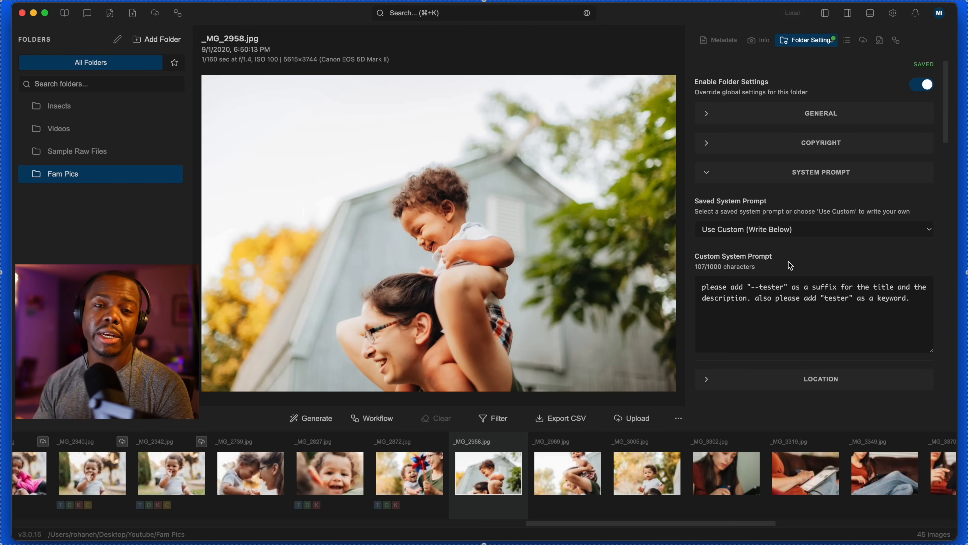
Step: Select the photo _MG_2969.jpg in the Fam Pics folder and show its metadata
{"action": "left_click", "coordinate": [556, 481]}
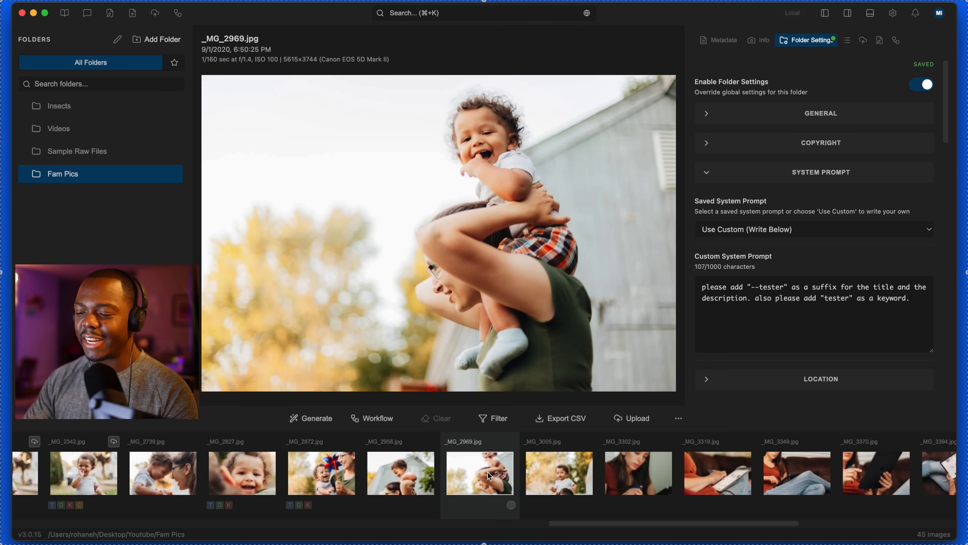
{"action": "left_click", "coordinate": [719, 41]}
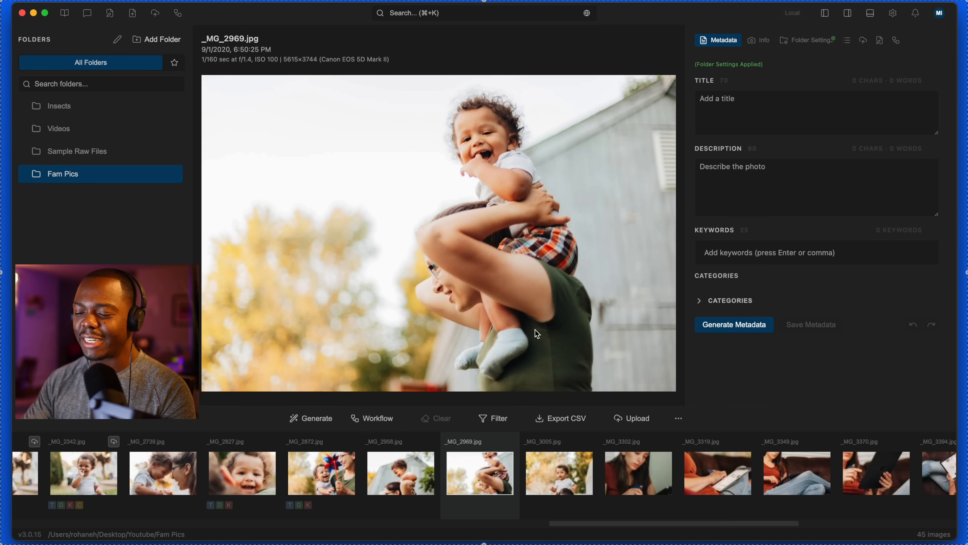
{"action": "left_click", "coordinate": [506, 487]}
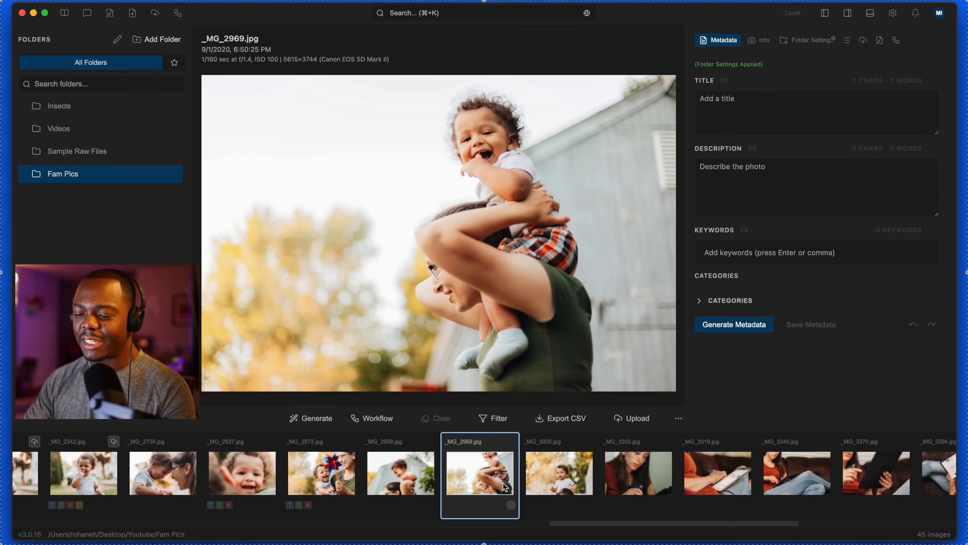
Step: Generate metadata for the photos _MG_2969.jpg and _MG_3005.jpg together and review the resulting title, description and keywords
{"action": "left_click", "coordinate": [543, 481]}
{"action": "key", "text": "Left"}
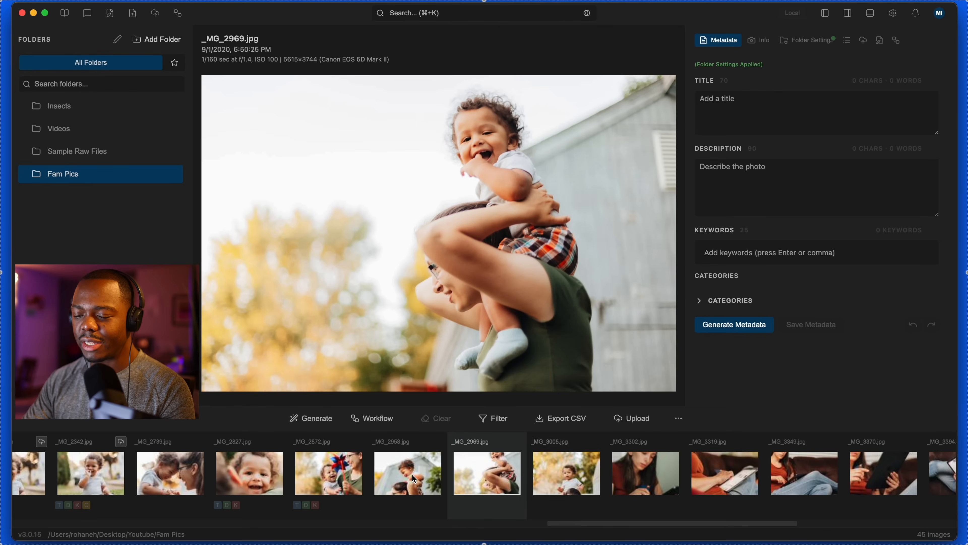
{"action": "left_click", "coordinate": [578, 484], "text": "shift"}
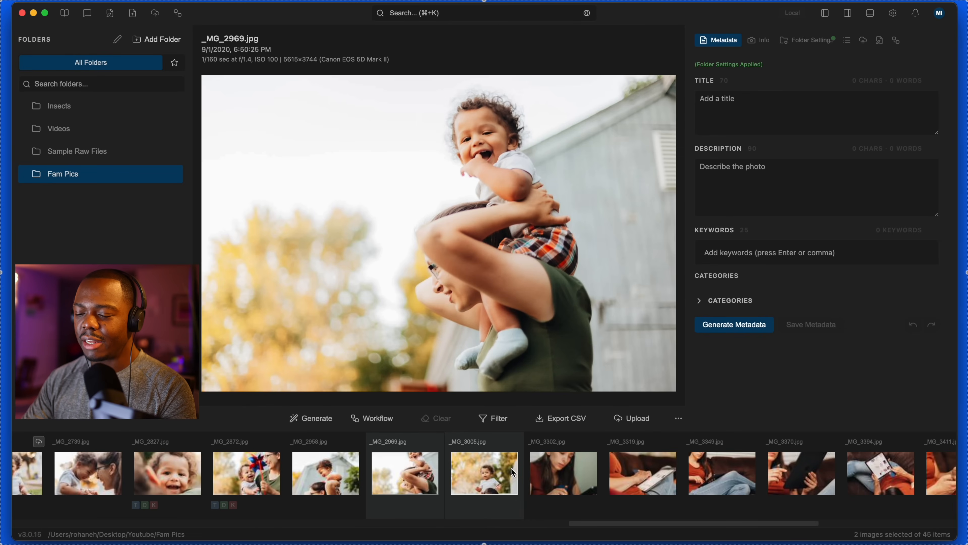
{"action": "right_click", "coordinate": [484, 470]}
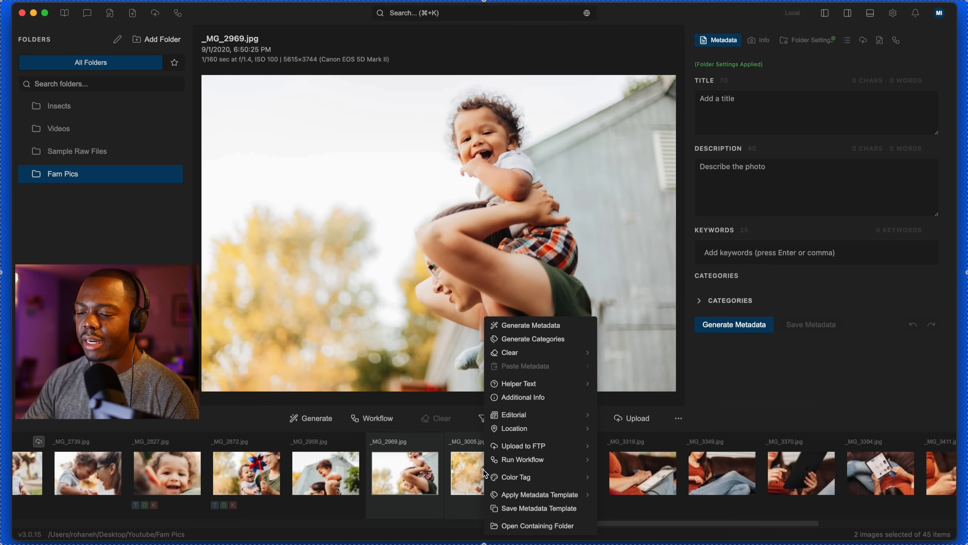
{"action": "left_click", "coordinate": [542, 330]}
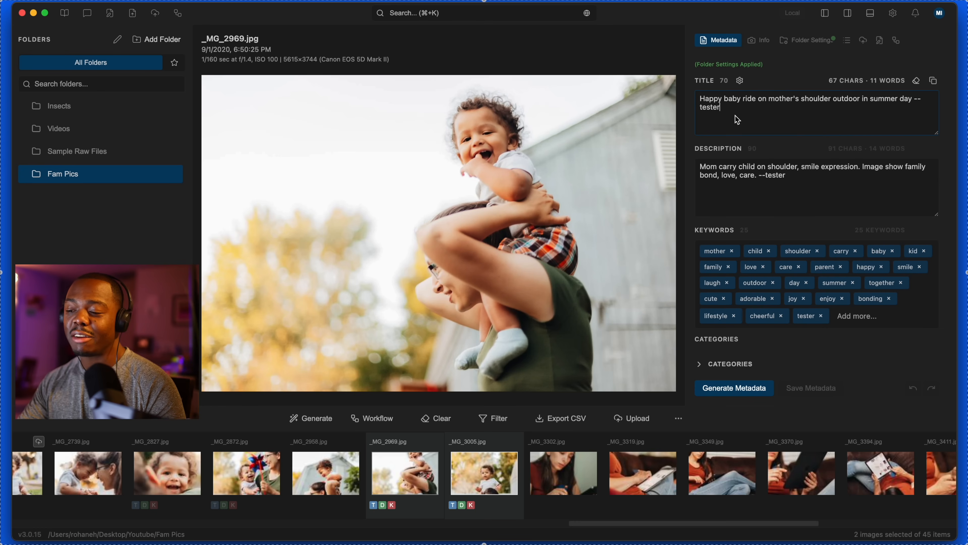
{"action": "left_click", "coordinate": [794, 193]}
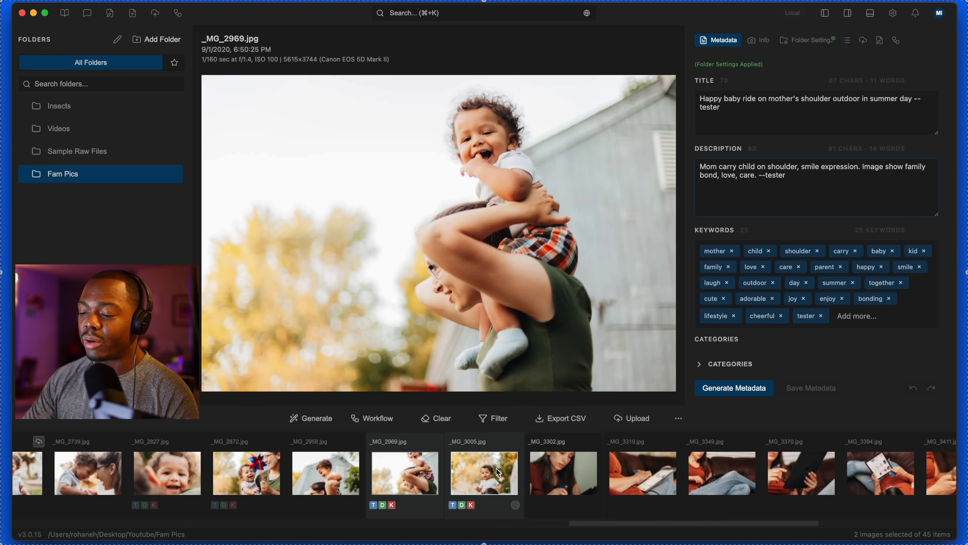
{"action": "left_click", "coordinate": [482, 474]}
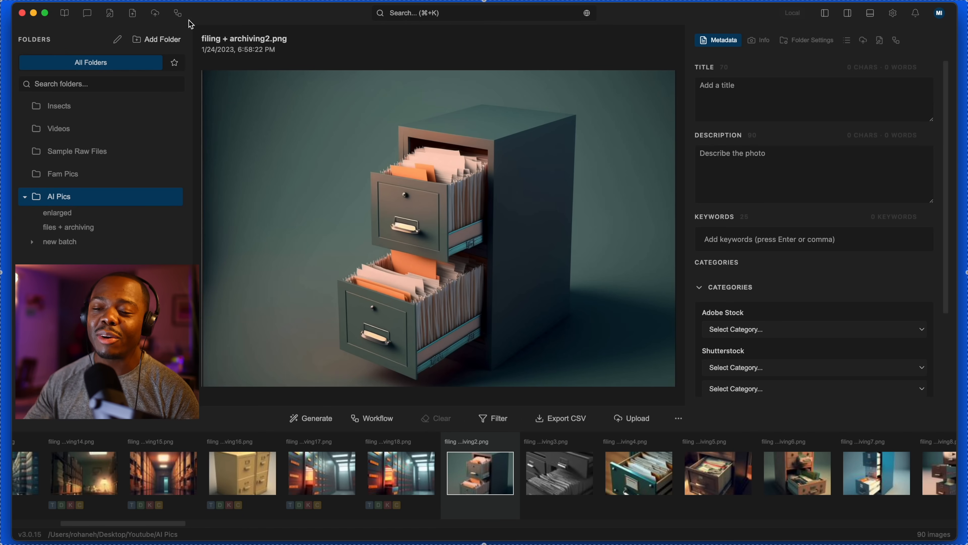
Step: Open the feedback form, set the feedback type to Bug Report and look over its severity, message, screenshot and log options
{"action": "left_click", "coordinate": [89, 15]}
{"action": "left_click_drag", "start_coordinate": [435, 115], "coordinate": [400, 78]}
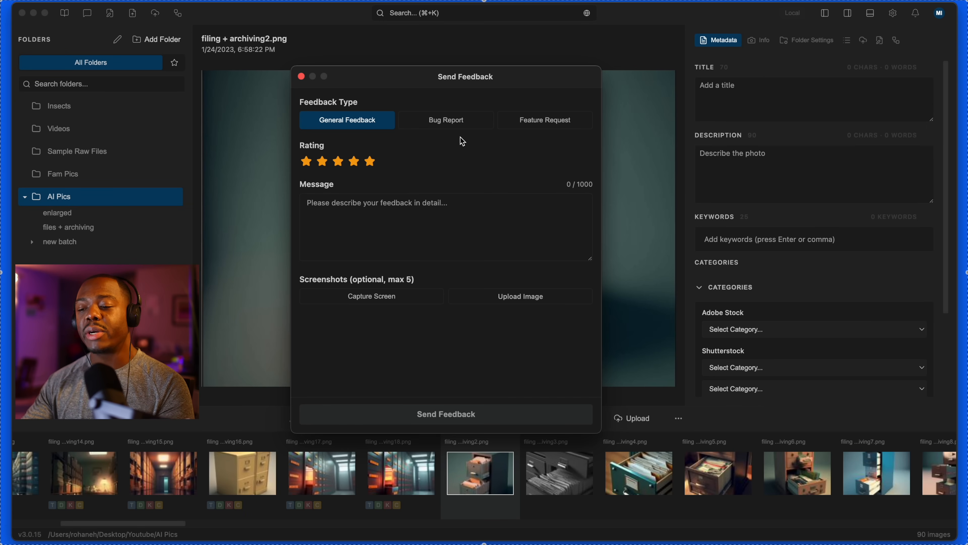
{"action": "left_click", "coordinate": [463, 126]}
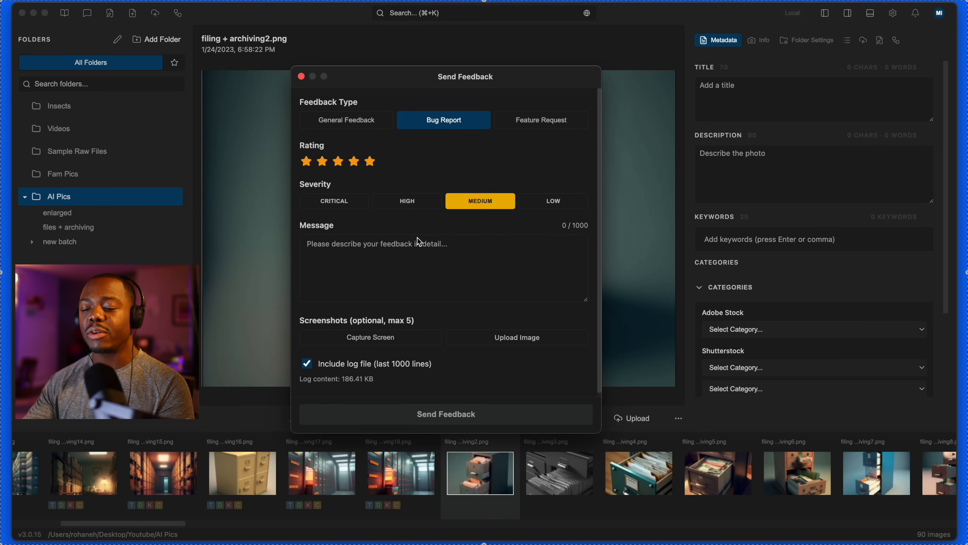
{"action": "scroll", "coordinate": [423, 281], "scroll_direction": "down", "scroll_amount": 1}
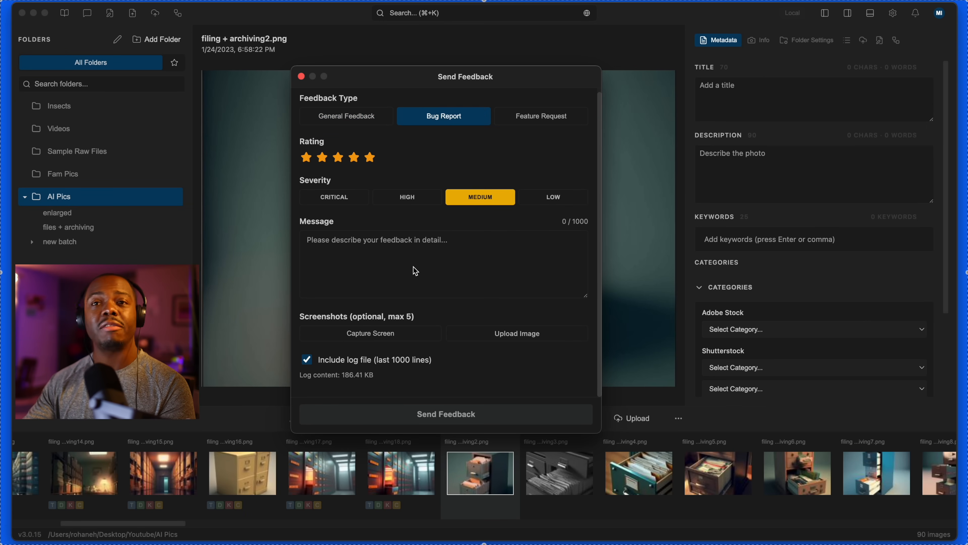